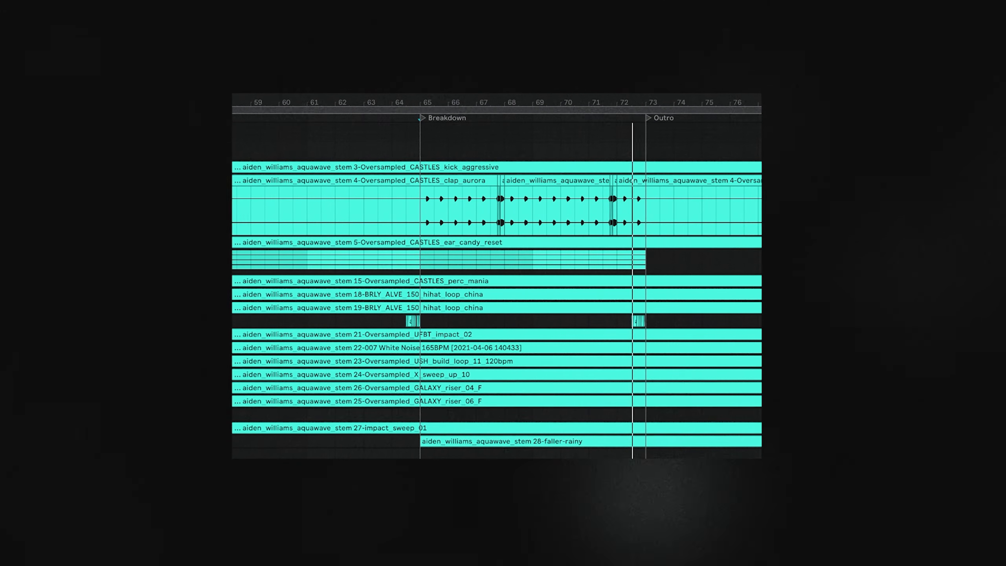
pyautogui.scroll(8, 420, 224)
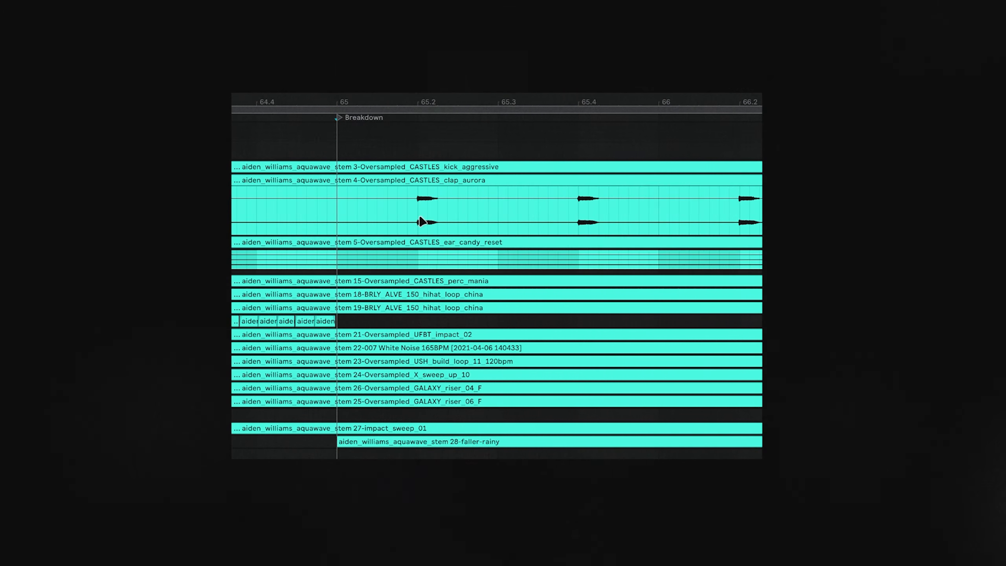
pyautogui.scroll(4, 420, 224)
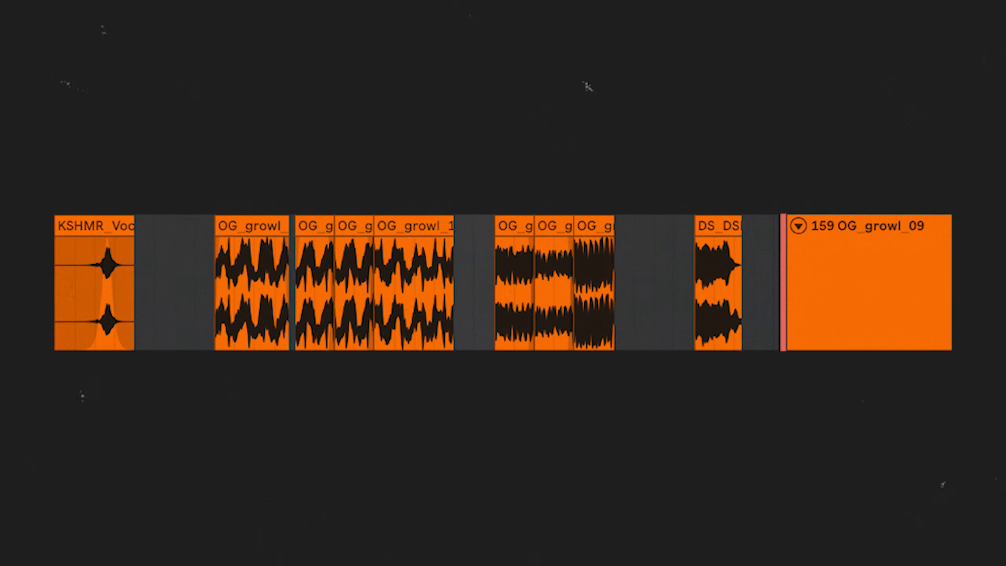
# Browse the Basses, Drums and FXs subfolders of the SS sample library.
pyautogui.click(254, 308)
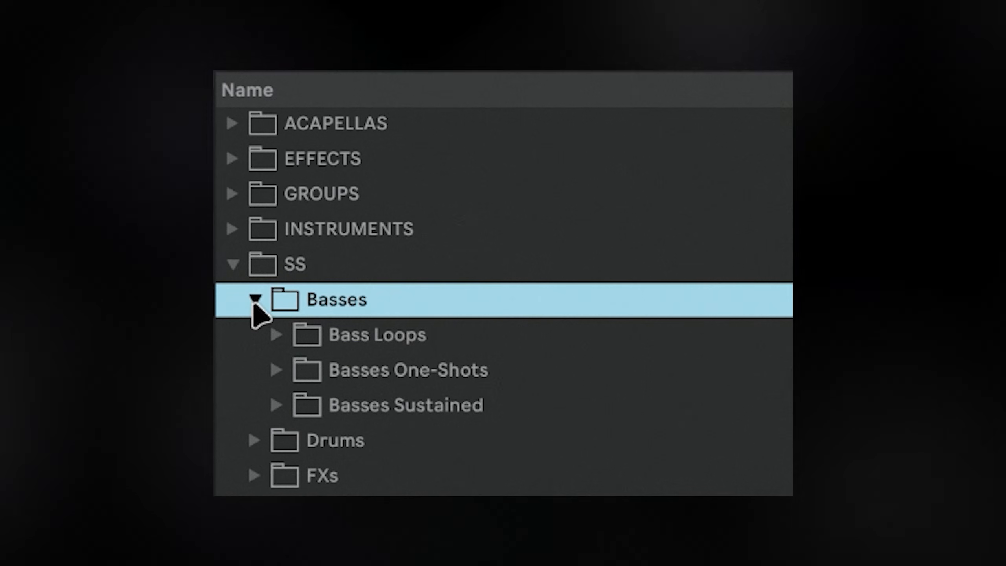
pyautogui.click(254, 299)
pyautogui.click(256, 334)
pyautogui.click(254, 334)
pyautogui.click(262, 369)
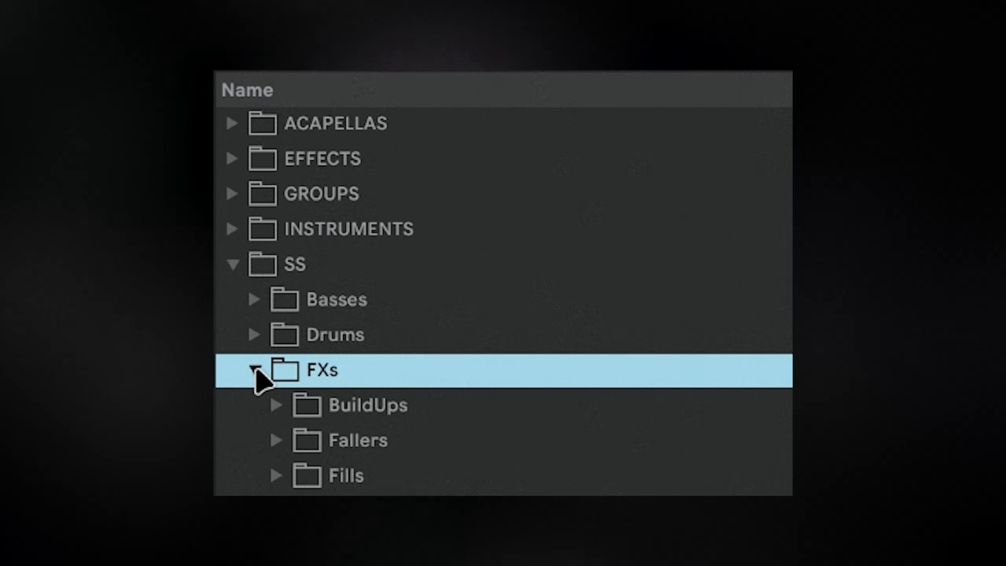
pyautogui.click(253, 370)
pyautogui.click(256, 406)
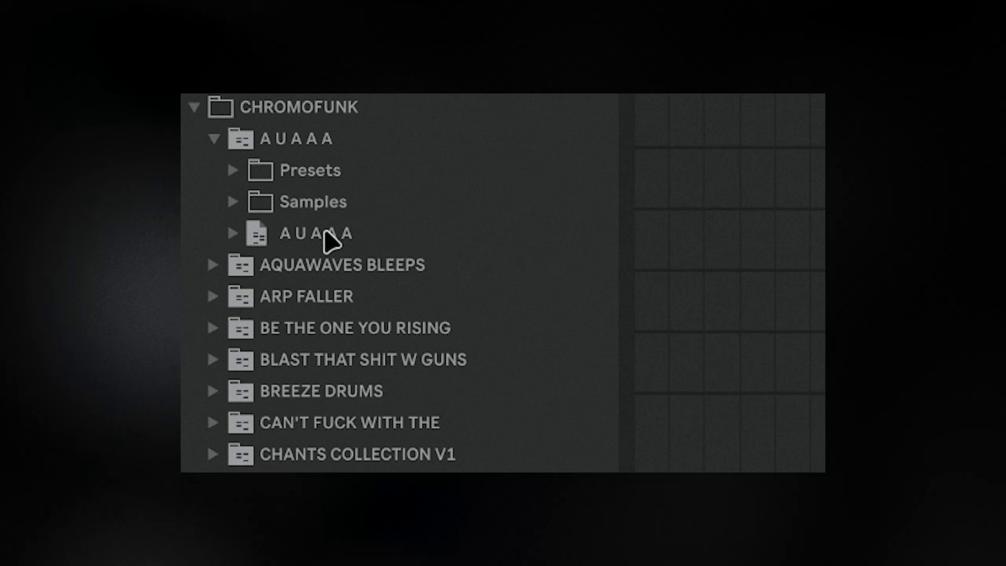
# Add the A U A A A set from the CHROMOFUNK folder to the arrangement.
pyautogui.moveTo(330, 236); pyautogui.dragTo(657, 222)
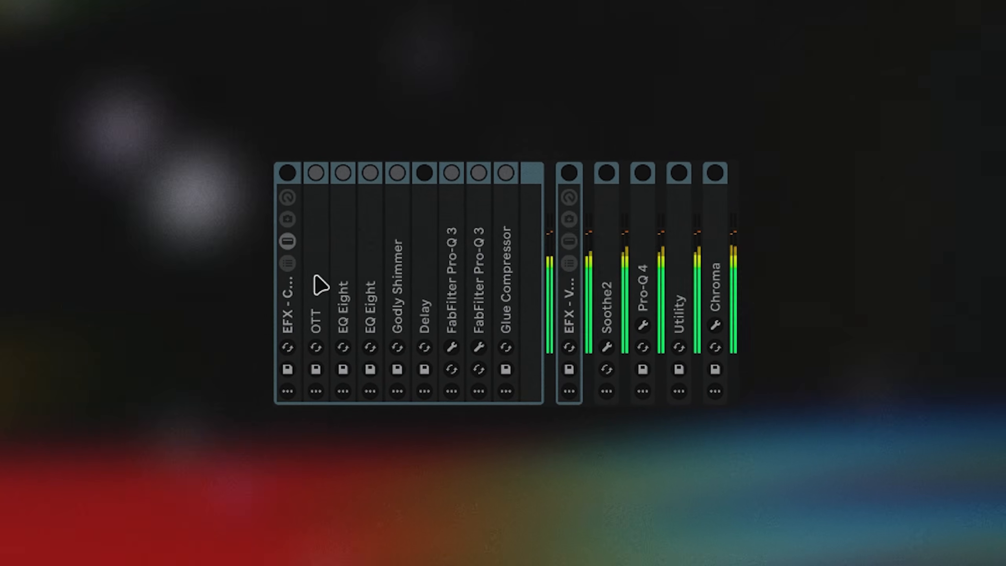
# Activate both EFX racks and the Soothe2, Pro-Q 4, Utility and Chroma devices in the effects chain.
pyautogui.press('0')
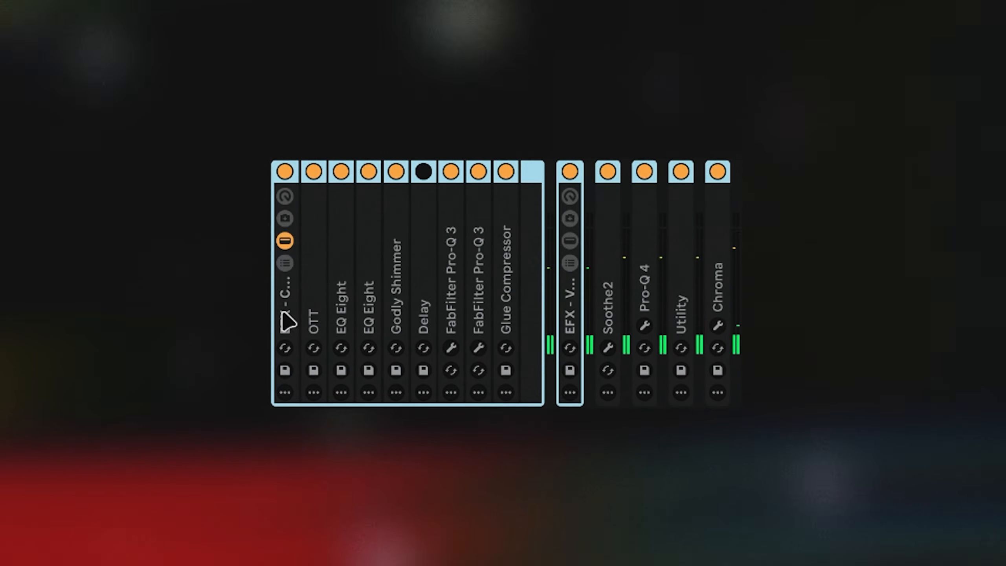
pyautogui.click(288, 320)
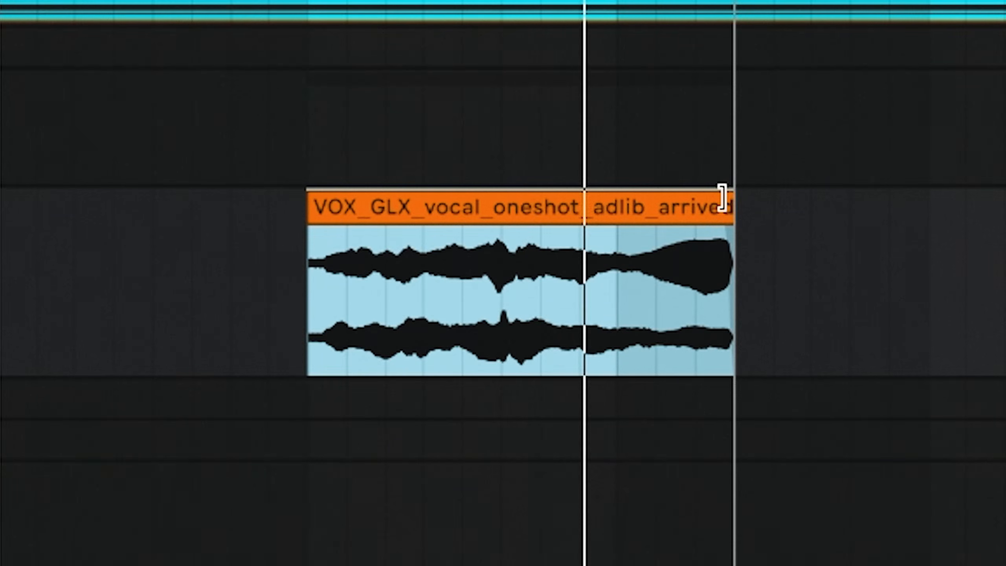
# Trim the end of the VOX_GLX_vocal_oneshot_adlib_arrived clip slightly.
pyautogui.moveTo(723, 197); pyautogui.dragTo(696, 205)
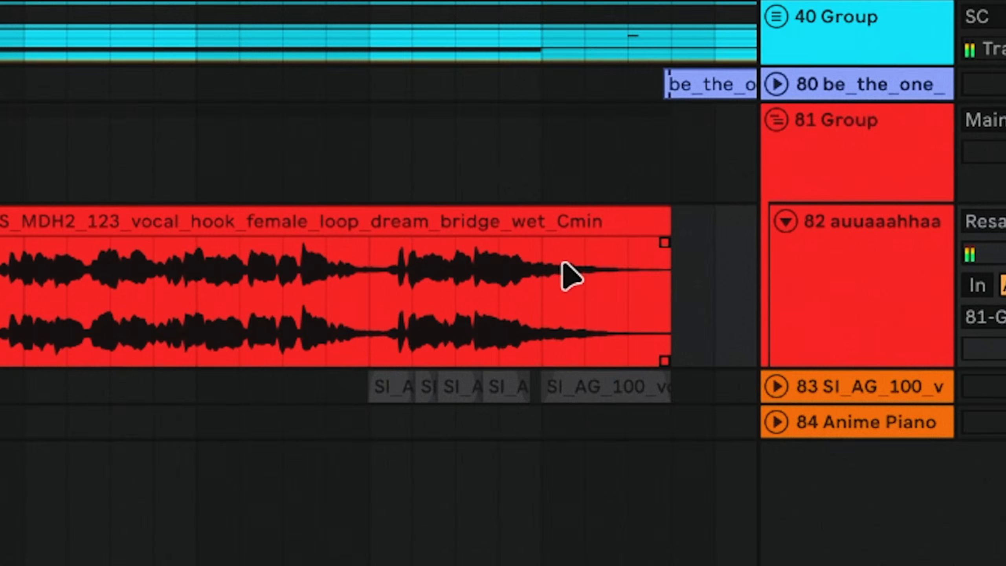
# Copy the MDH2_123 female vocal hook clip onto a second track directly below the auuaaahhaa track.
pyautogui.moveTo(860, 293); pyautogui.dragTo(722, 288)
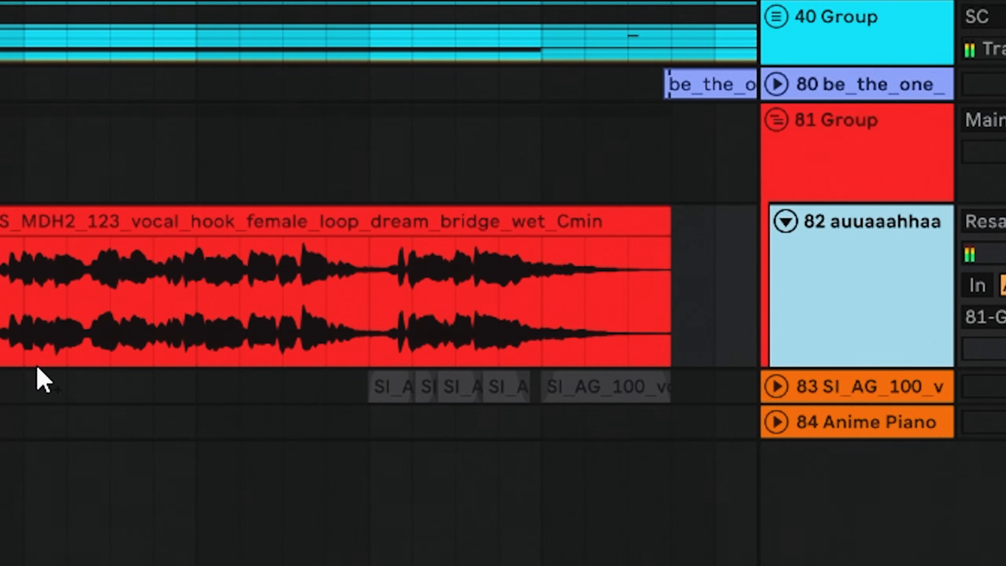
pyautogui.moveTo(37, 340); pyautogui.dragTo(37, 340)
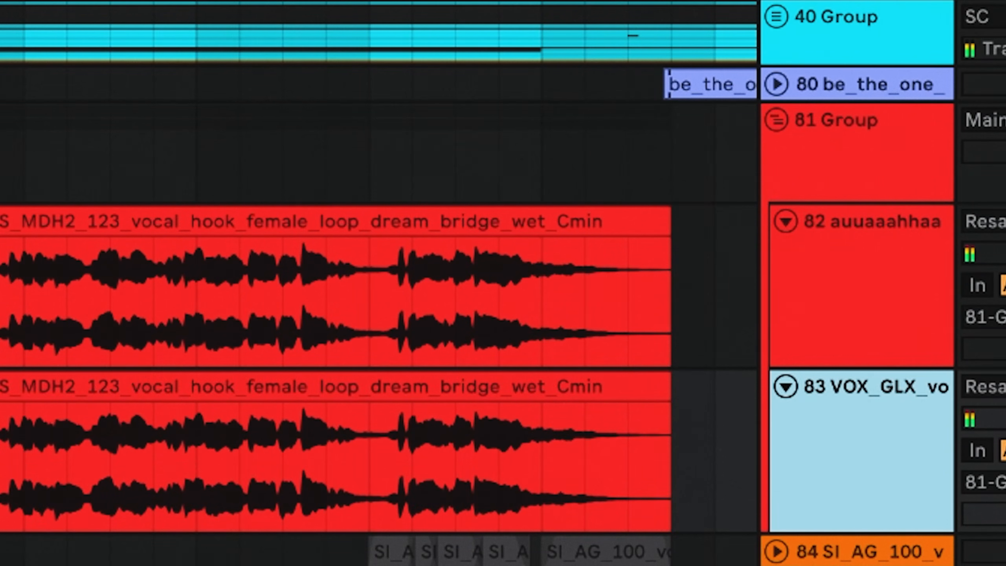
pyautogui.press('-')
pyautogui.click(39, 224)
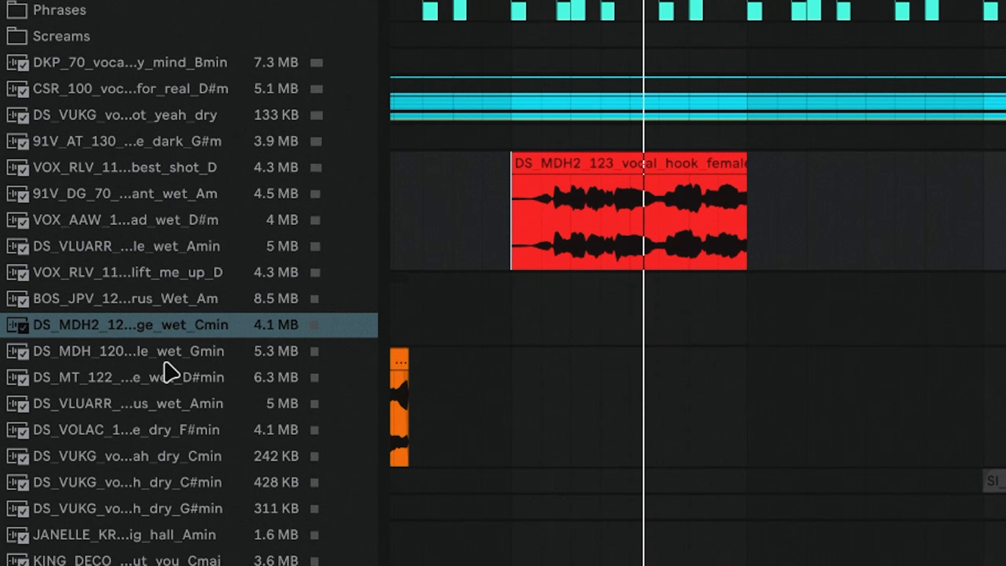
# Place the DS_VLUARR_128 vocal hook sample from the browser directly after the DS_MDH2_123 clip.
pyautogui.moveTo(107, 355); pyautogui.dragTo(881, 220)
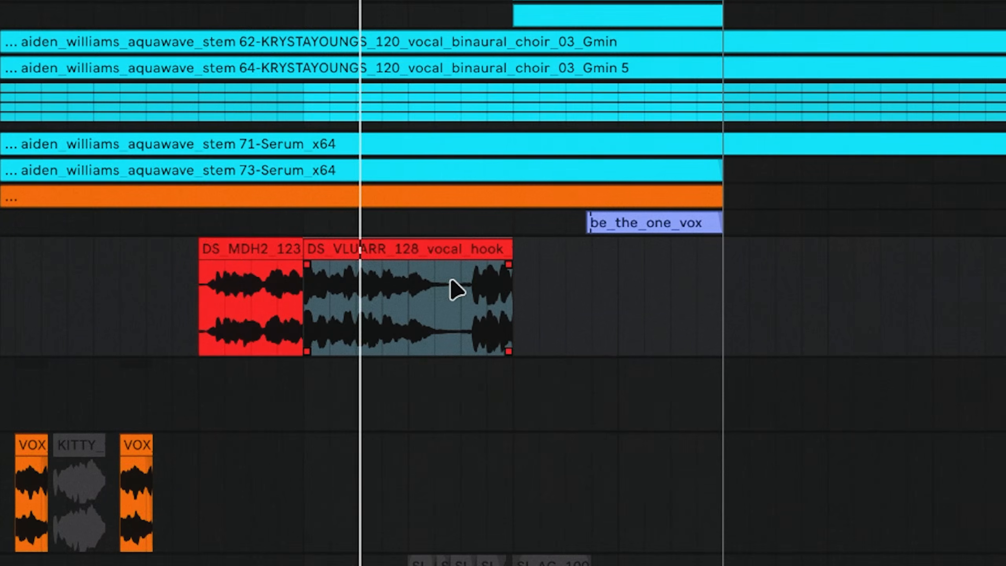
pyautogui.hscroll(-2, 443, 289)
pyautogui.scroll(3, 422, 292)
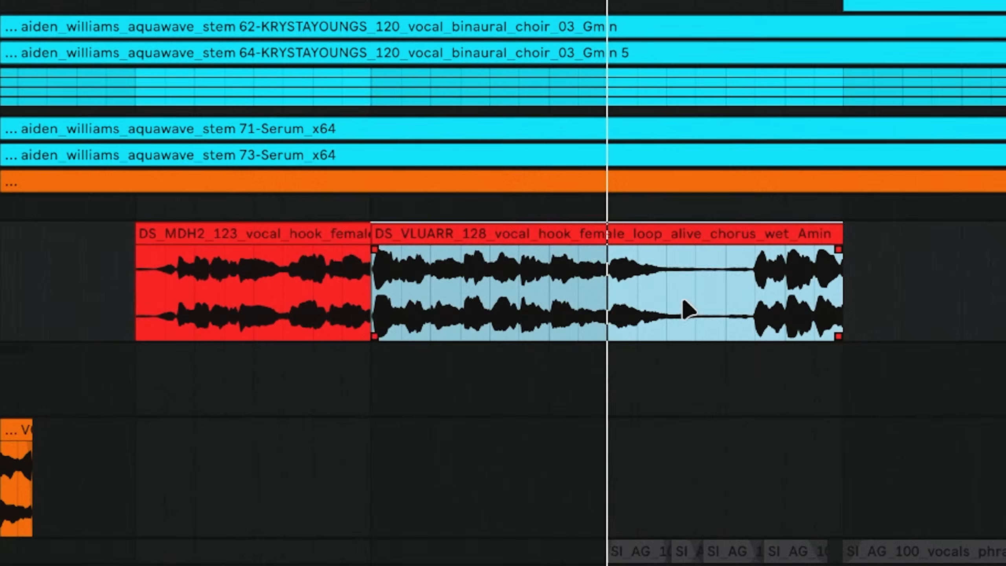
# Cut the silent gap out of the DS_VLUARR_128 vocal hook clip and keep its closing phrase as a short separate chop.
pyautogui.moveTo(671, 298); pyautogui.dragTo(1005, 296)
pyautogui.press('Delete')
pyautogui.hotkey('ctrl', 'z')
pyautogui.moveTo(674, 282); pyautogui.dragTo(627, 295)
pyautogui.press('Delete')
pyautogui.moveTo(666, 240); pyautogui.dragTo(695, 240)
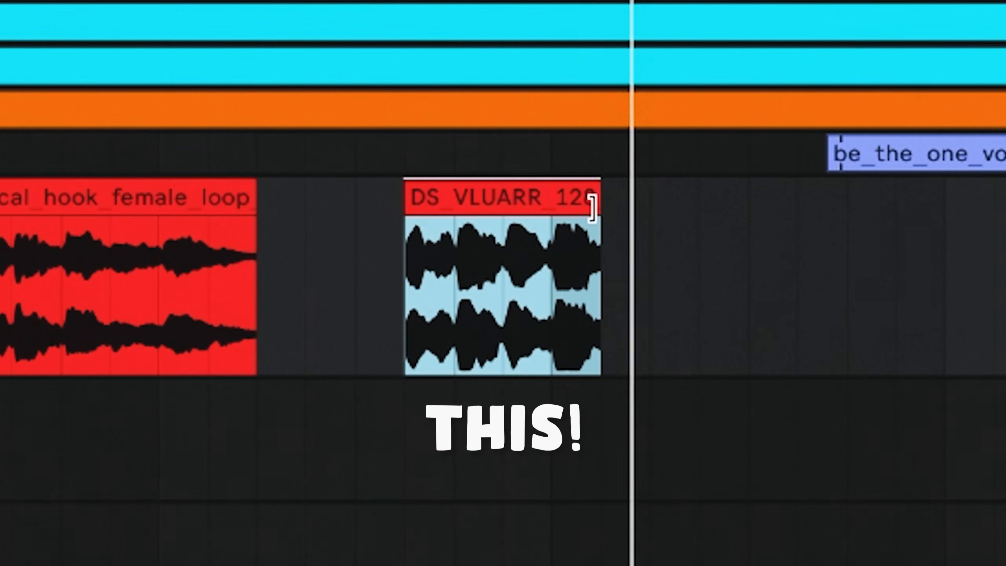
pyautogui.click(547, 303)
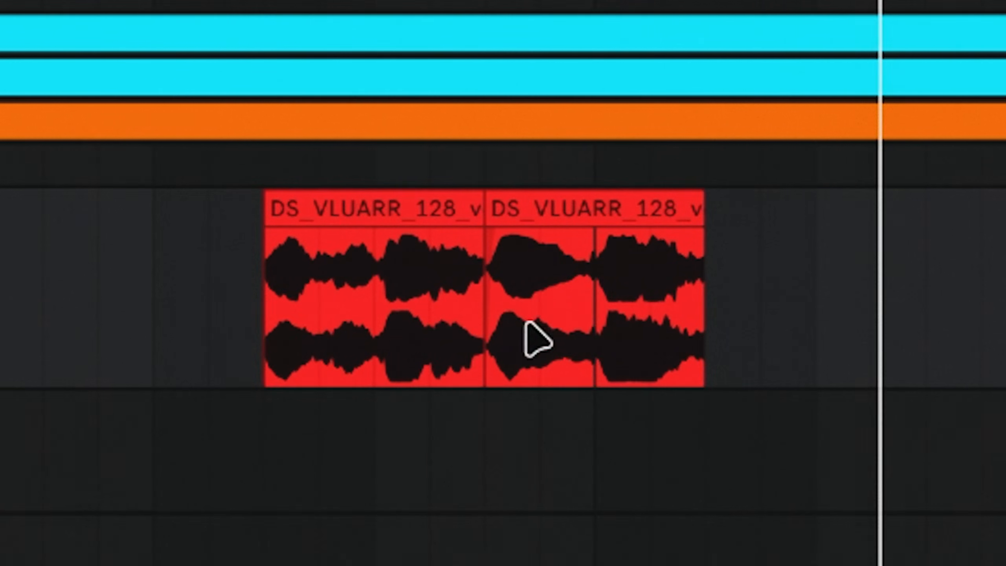
# Automate the effects rack's Device On to switch on from the middle of the second DS_VLUARR_128 chop.
pyautogui.click(493, 325)
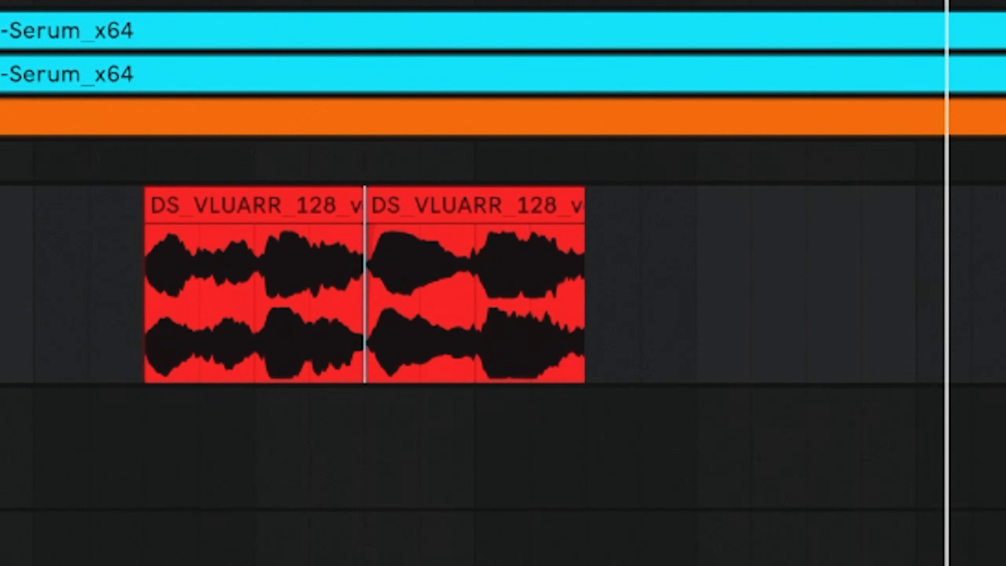
pyautogui.press('a')
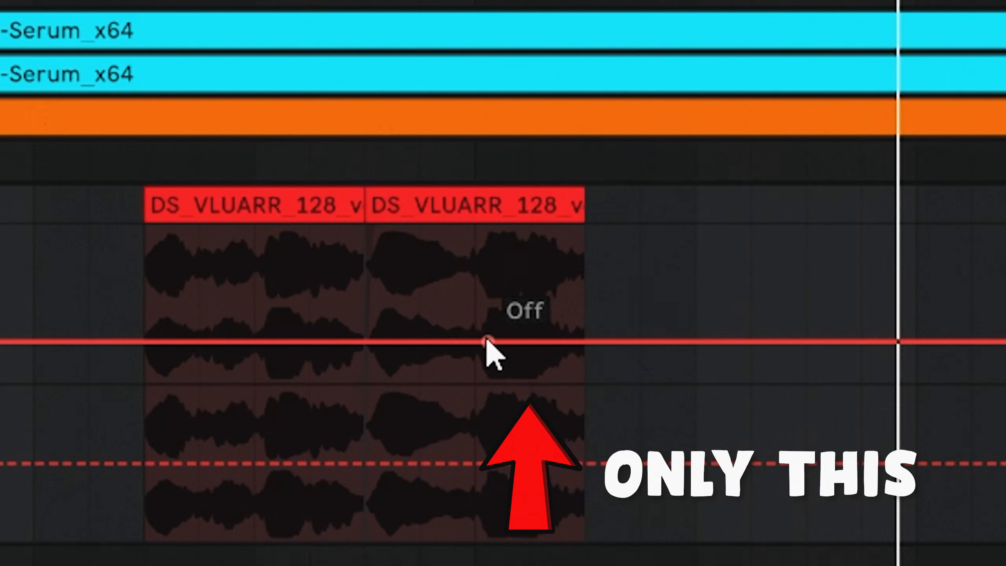
pyautogui.moveTo(488, 341); pyautogui.dragTo(474, 263)
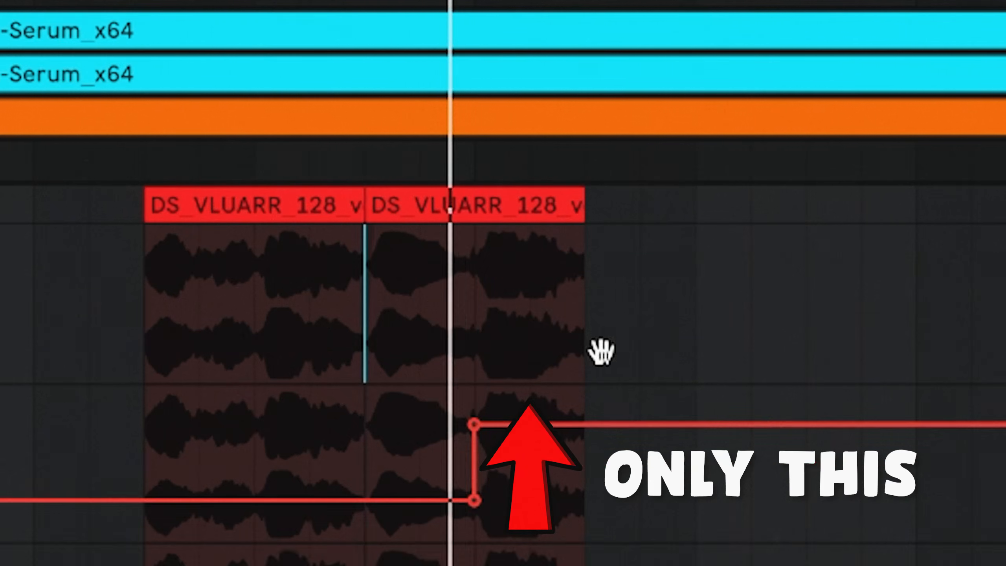
pyautogui.click(743, 301)
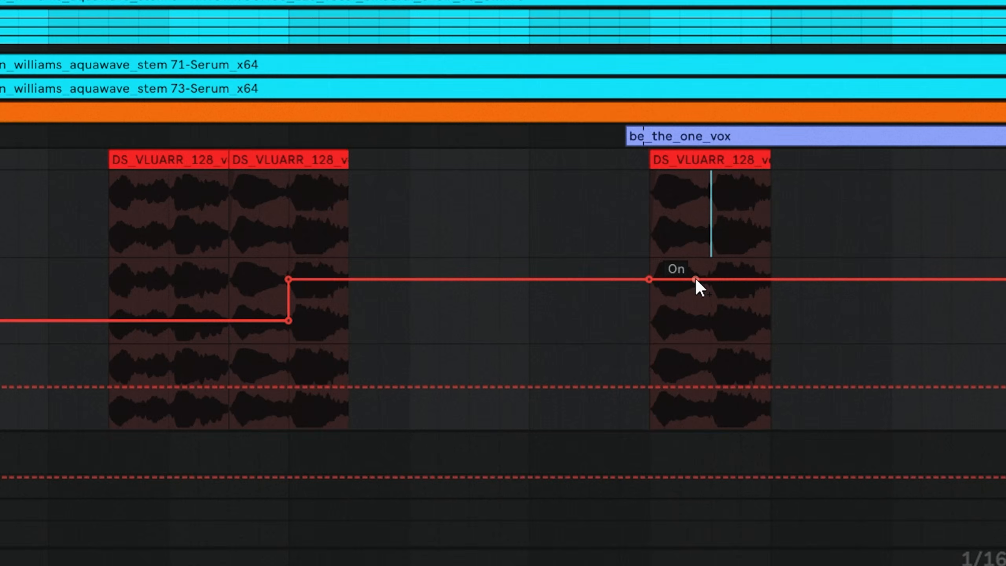
# Automate the effects rack off over the first half of the chop below be_the_one_vox, and play it back.
pyautogui.press('space')
pyautogui.moveTo(770, 221); pyautogui.dragTo(723, 236)
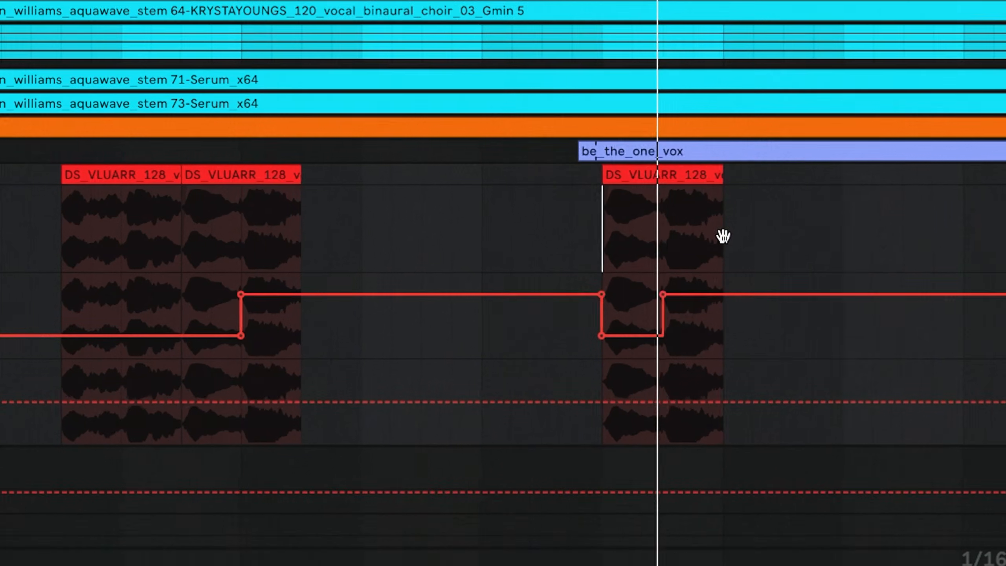
pyautogui.press('space')
pyautogui.press('a')
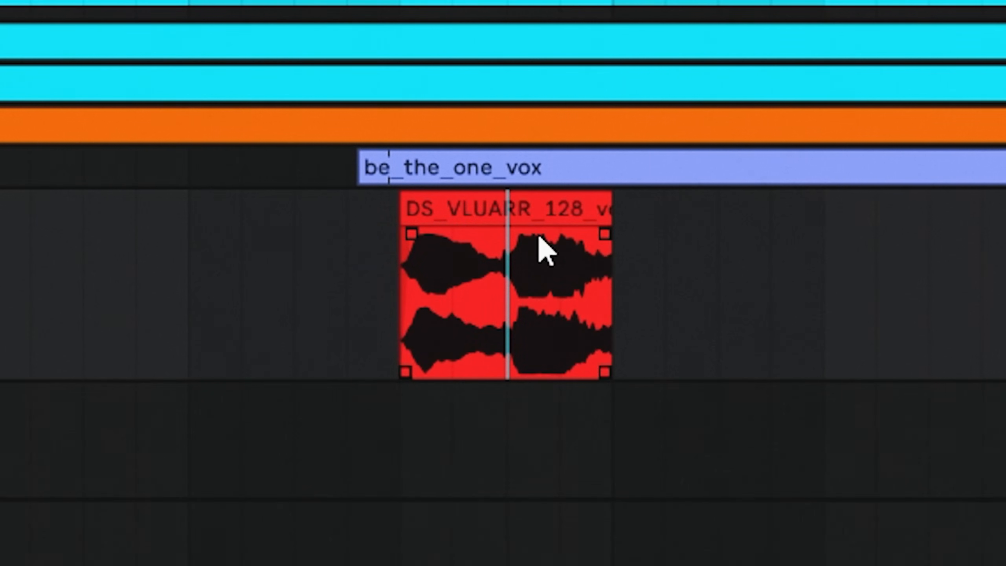
# Select the two DS_VLUARR_128 chops below be_the_one_vox and change their warp mode.
pyautogui.click(497, 214)
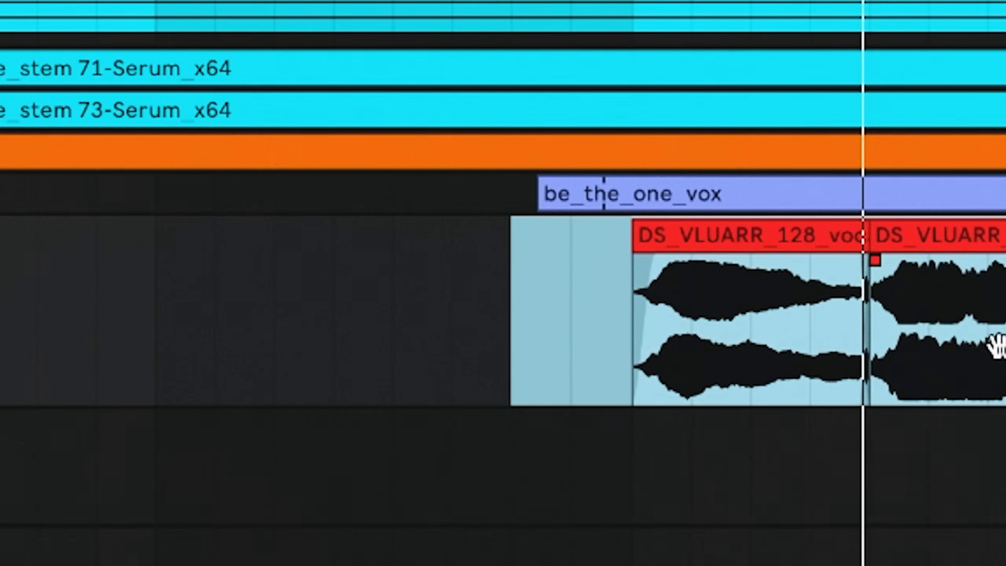
pyautogui.moveTo(998, 346); pyautogui.dragTo(519, 349)
pyautogui.click(273, 329)
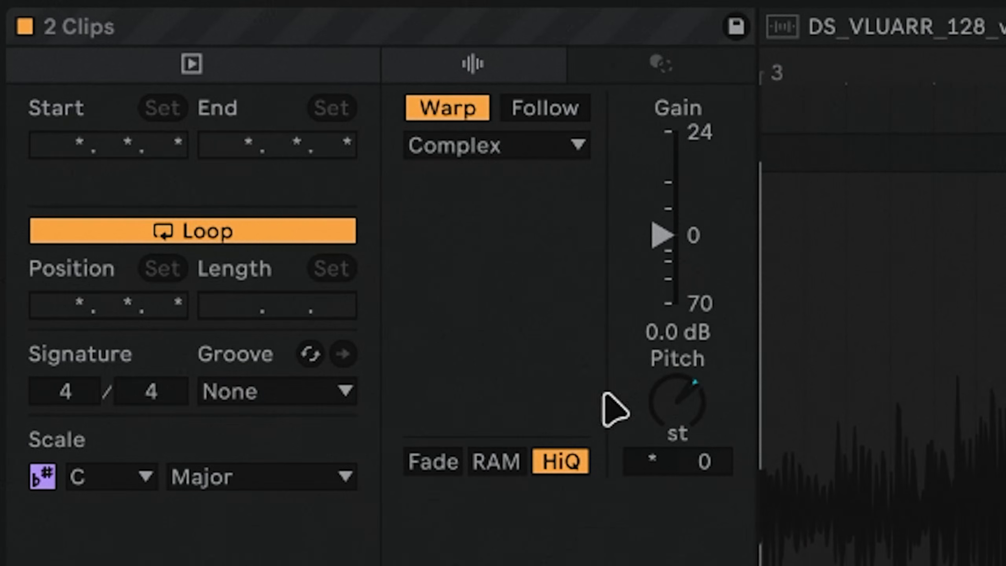
pyautogui.click(493, 144)
pyautogui.click(562, 348)
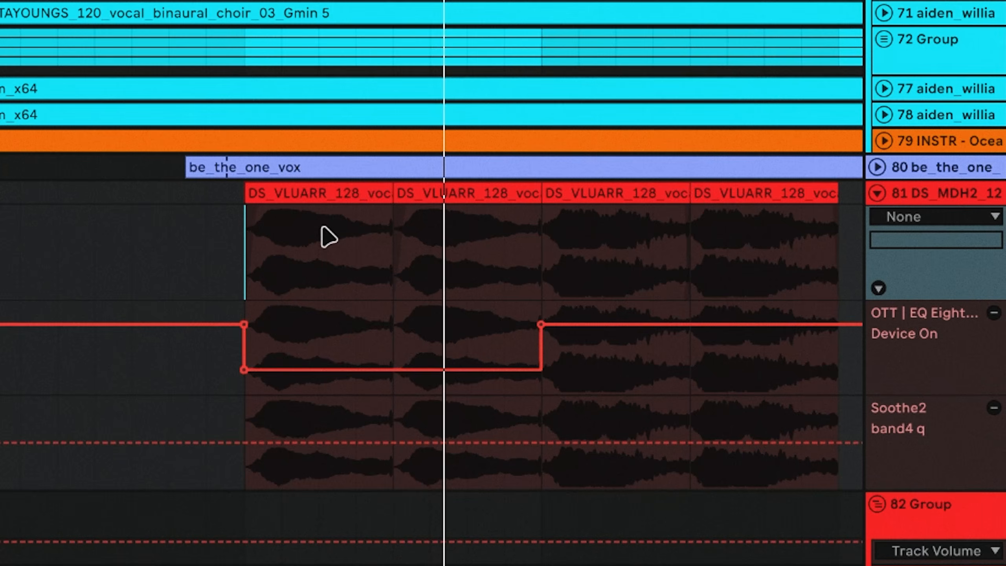
# Duplicate the half-length slice after the first vocal chop to build a stutter, and play the chopped section.
pyautogui.hotkey('ctrl', 'd')
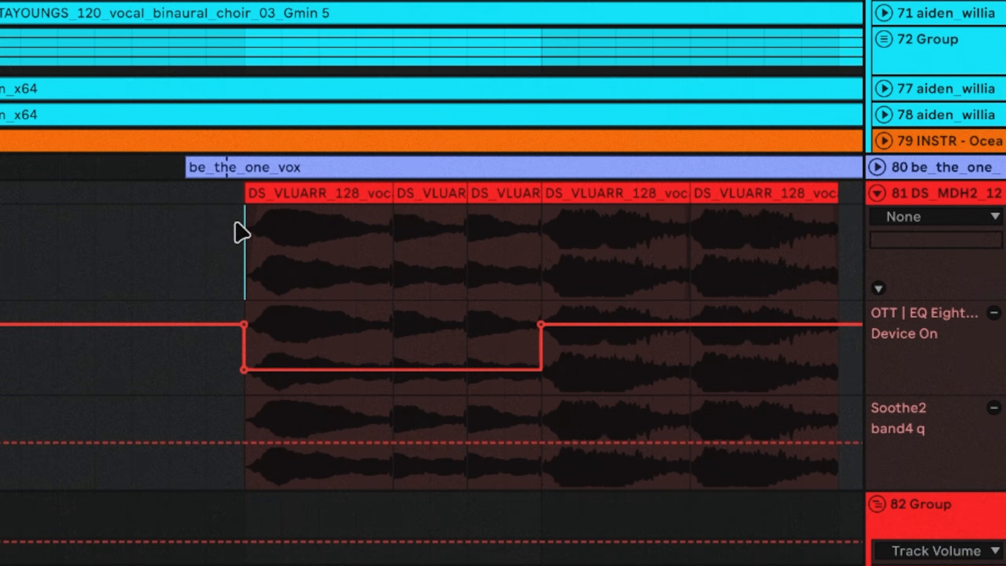
pyautogui.moveTo(243, 219); pyautogui.dragTo(509, 218)
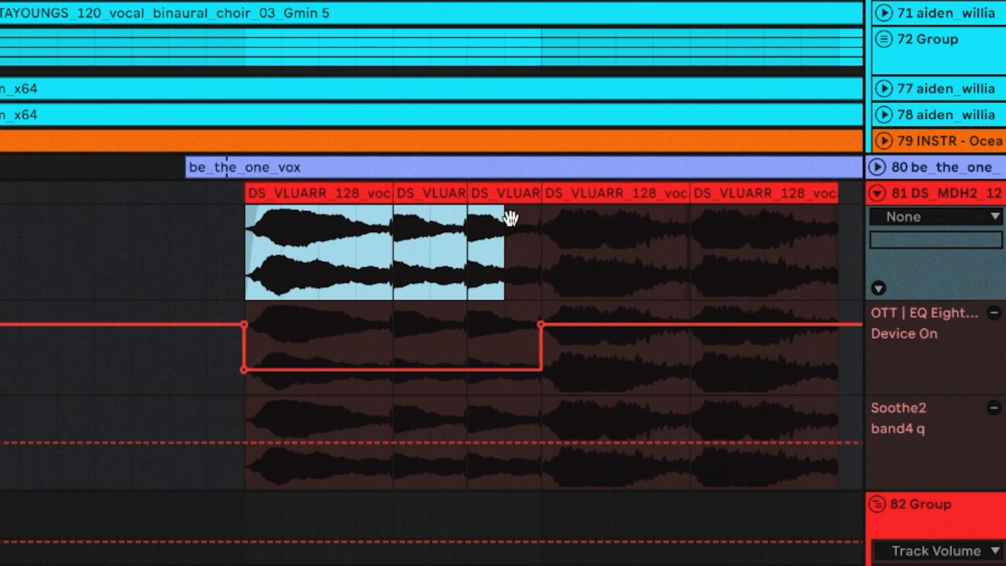
pyautogui.click(186, 225)
pyautogui.press('a')
pyautogui.press('space')
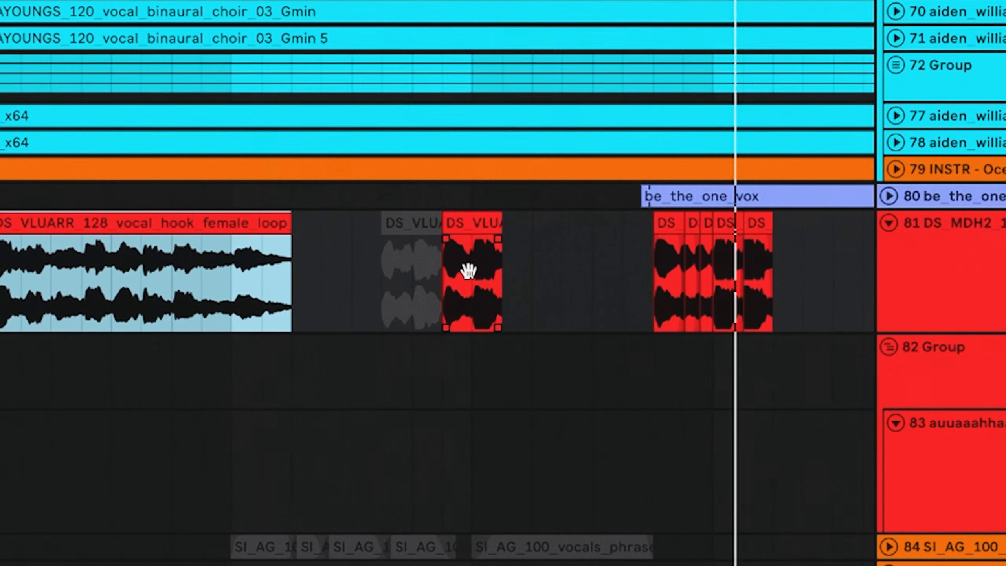
# Try pasting copies of the single DS vocal chop earlier on the DS_MDH2 track.
pyautogui.click(534, 226)
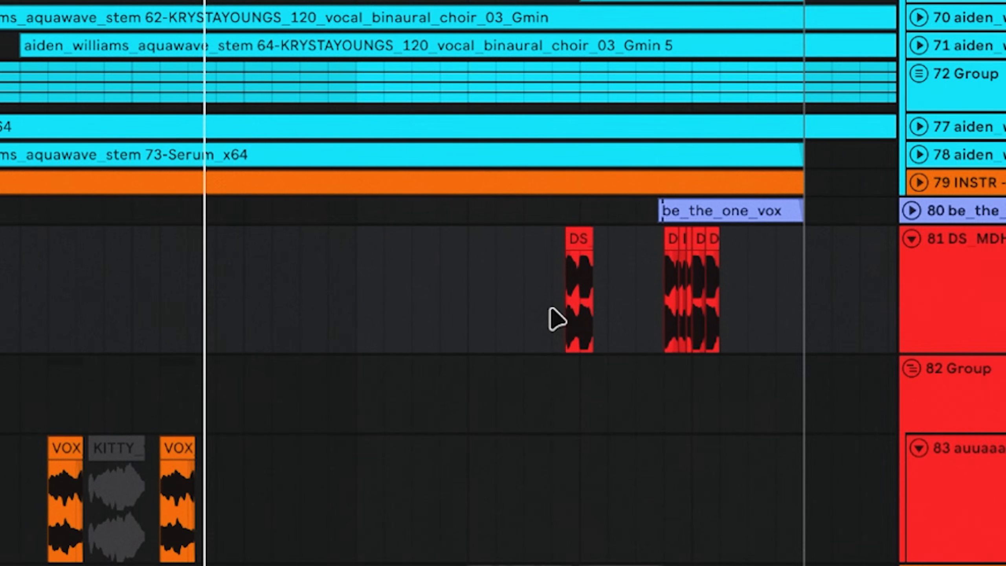
pyautogui.moveTo(550, 308); pyautogui.dragTo(641, 306)
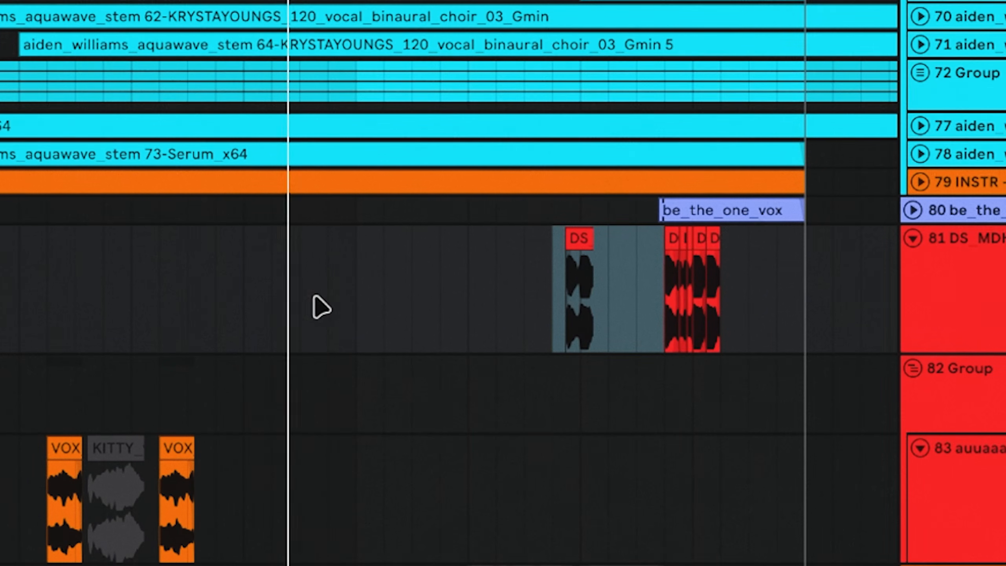
pyautogui.click(327, 308)
pyautogui.hotkey('ctrl', 'v')
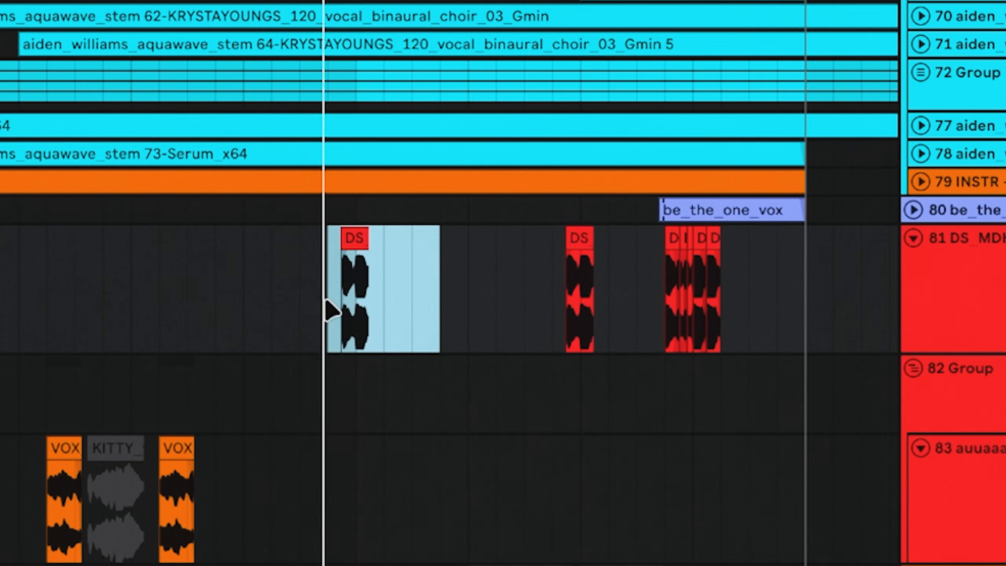
pyautogui.click(420, 324)
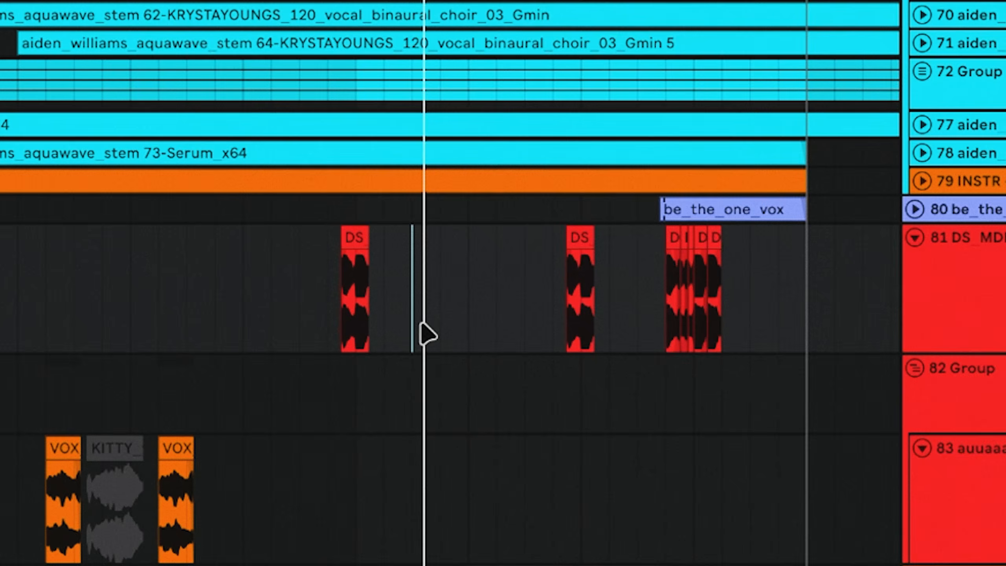
pyautogui.click(453, 337)
pyautogui.hotkey('ctrl', 'v')
pyautogui.click(453, 329)
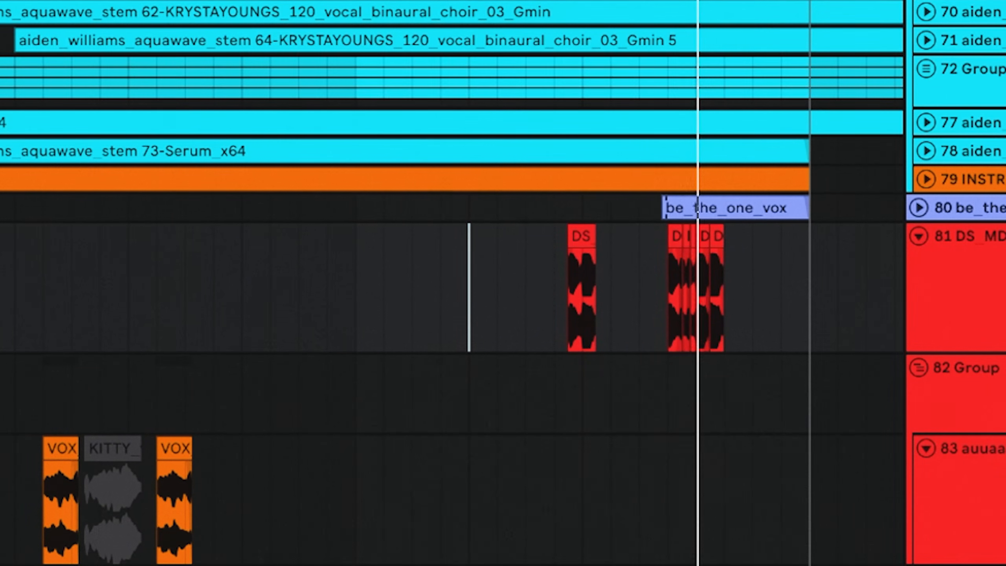
# Place the female vocal hook loop "personal bridge" ahead of the chops on the DS_MDH2 track.
pyautogui.moveTo(0, 287); pyautogui.dragTo(0, 287)
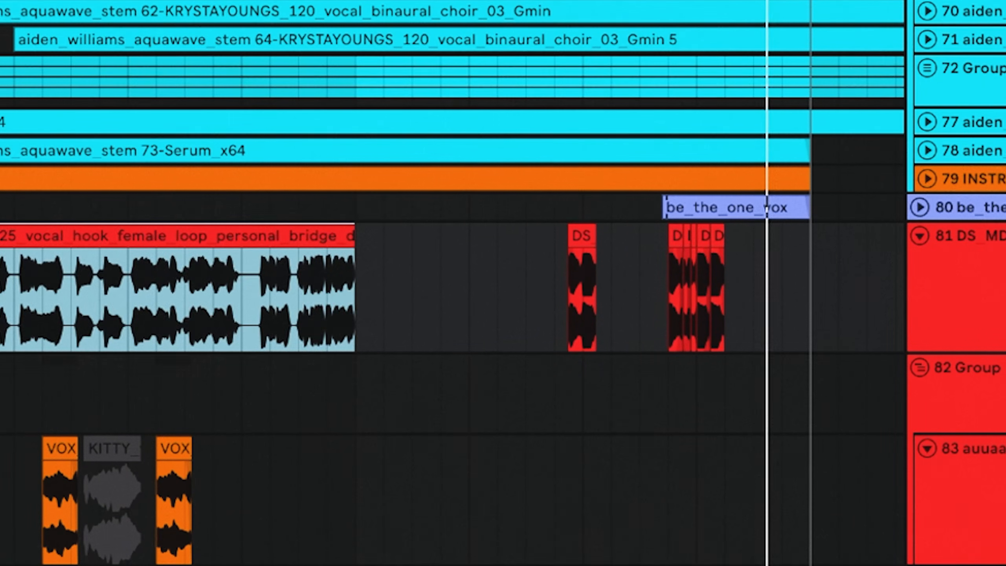
pyautogui.press('z')
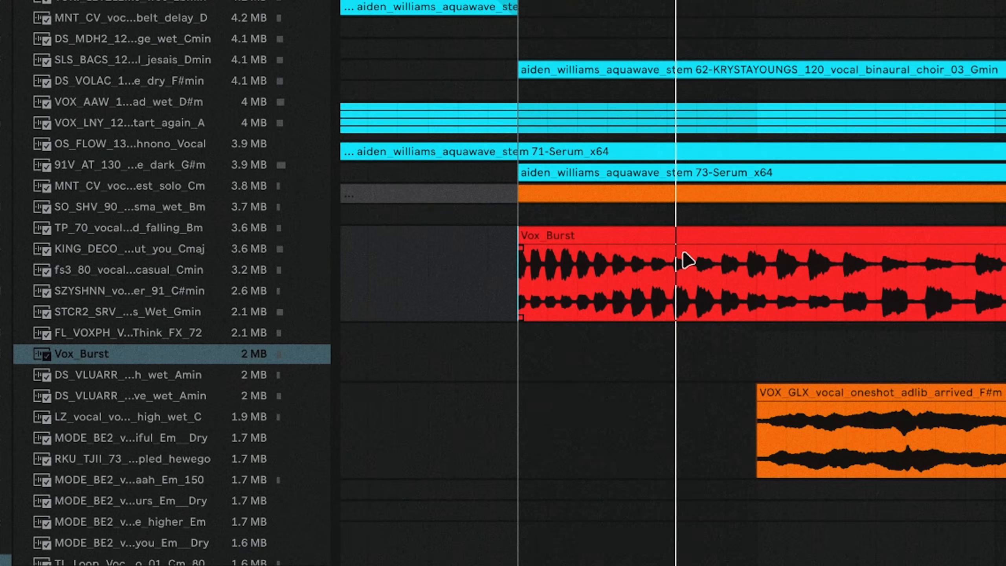
# Replace Vox_Burst after the female hook loop with the FL_VOXPH_Vocal_Loop_Voicemail_Think_FX_72 sample and play from it.
pyautogui.click(683, 235)
pyautogui.scroll(-5, 683, 234)
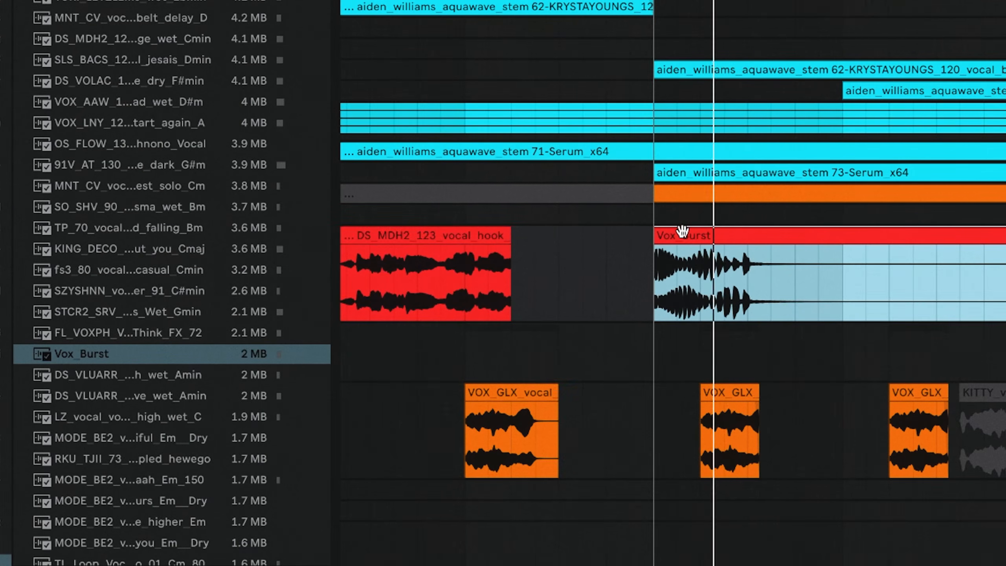
pyautogui.doubleClick(683, 235)
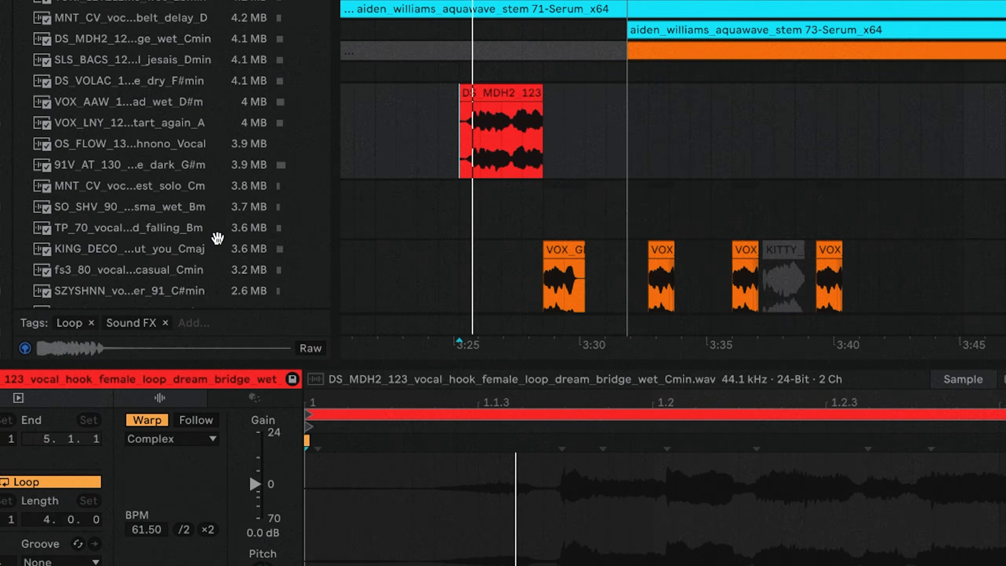
pyautogui.scroll(-5, 178, 222)
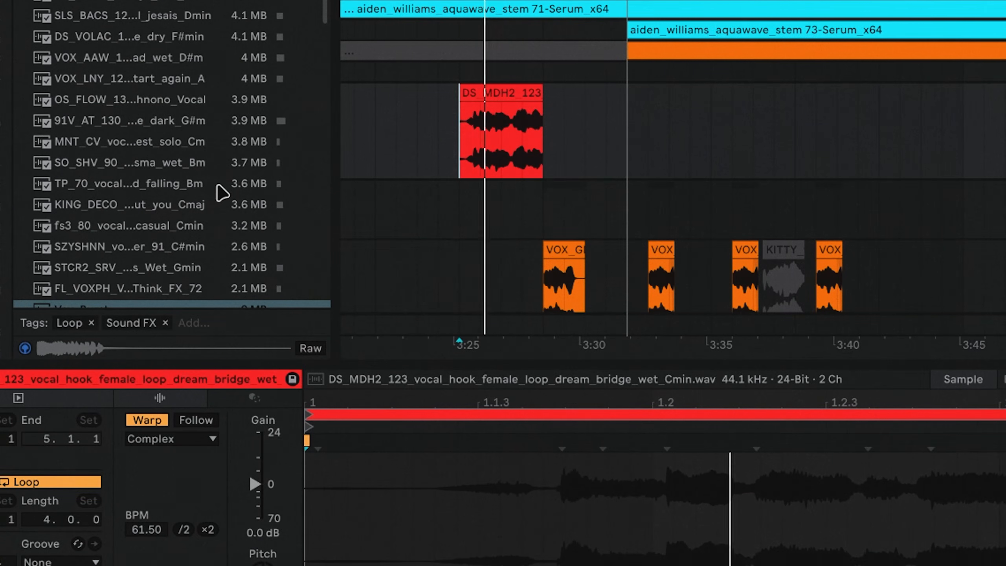
pyautogui.moveTo(123, 220); pyautogui.dragTo(630, 131)
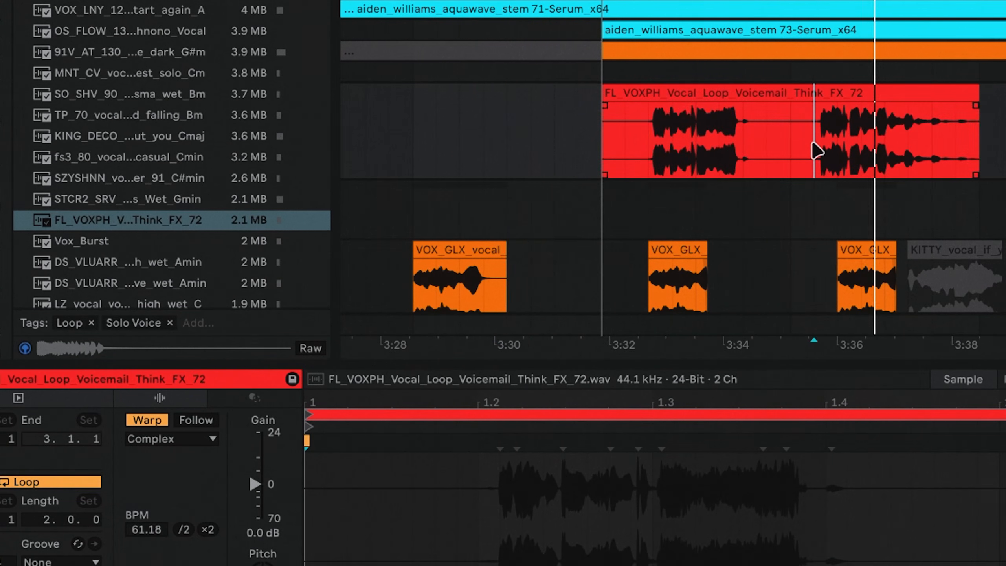
pyautogui.click(441, 119)
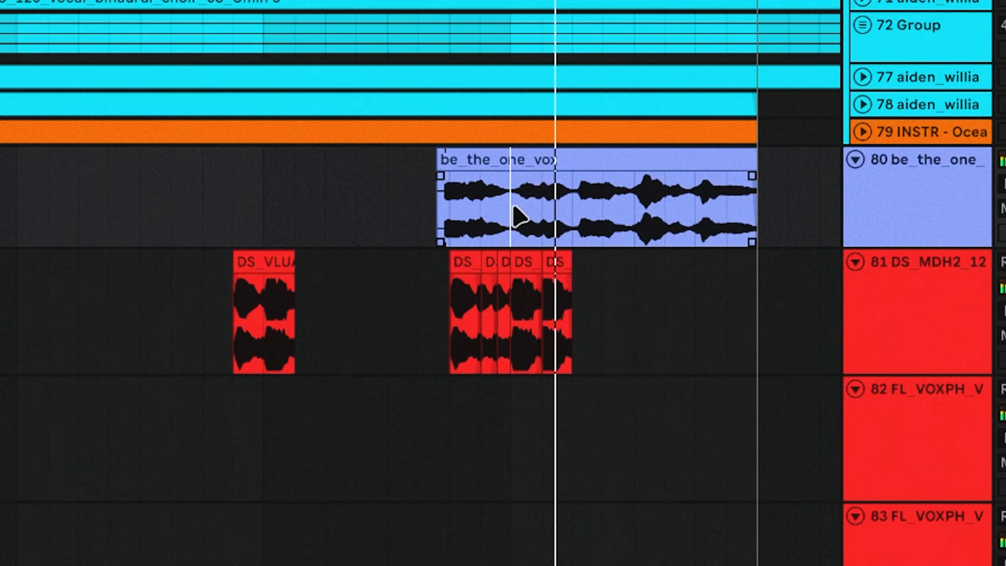
# Copy a short slice of be_the_one_vox onto track 83 ahead of the DS chops, play it and trim it to half its length.
pyautogui.moveTo(629, 224); pyautogui.dragTo(728, 213)
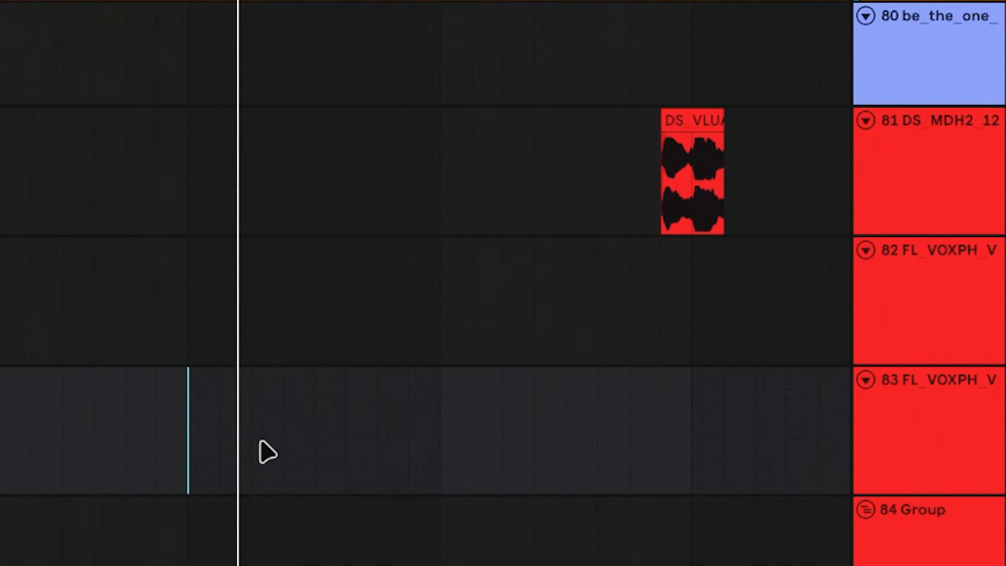
pyautogui.click(258, 439)
pyautogui.hotkey('ctrl', 'v')
pyautogui.click(192, 437)
pyautogui.press('space')
pyautogui.press('space')
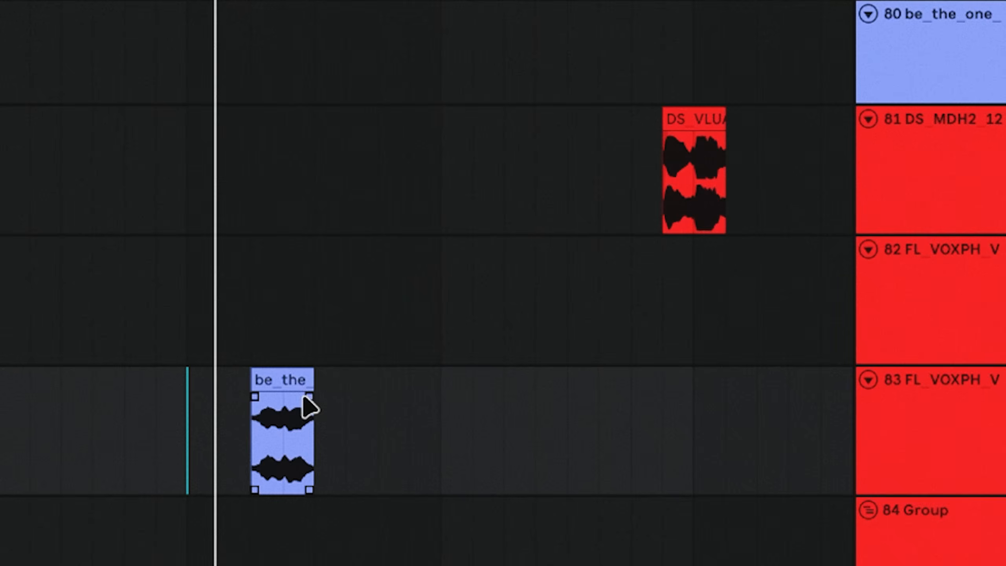
pyautogui.moveTo(314, 386)
pyautogui.mouseDown()
pyautogui.moveTo(284, 385)
pyautogui.moveTo(312, 395)
pyautogui.moveTo(249, 359)
pyautogui.mouseUp()
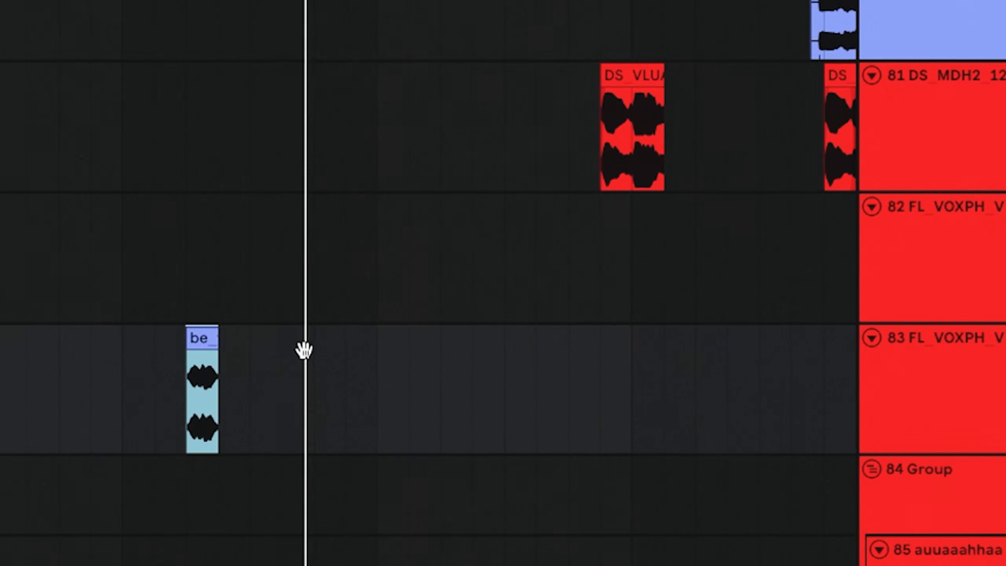
pyautogui.moveTo(464, 323); pyautogui.dragTo(247, 284)
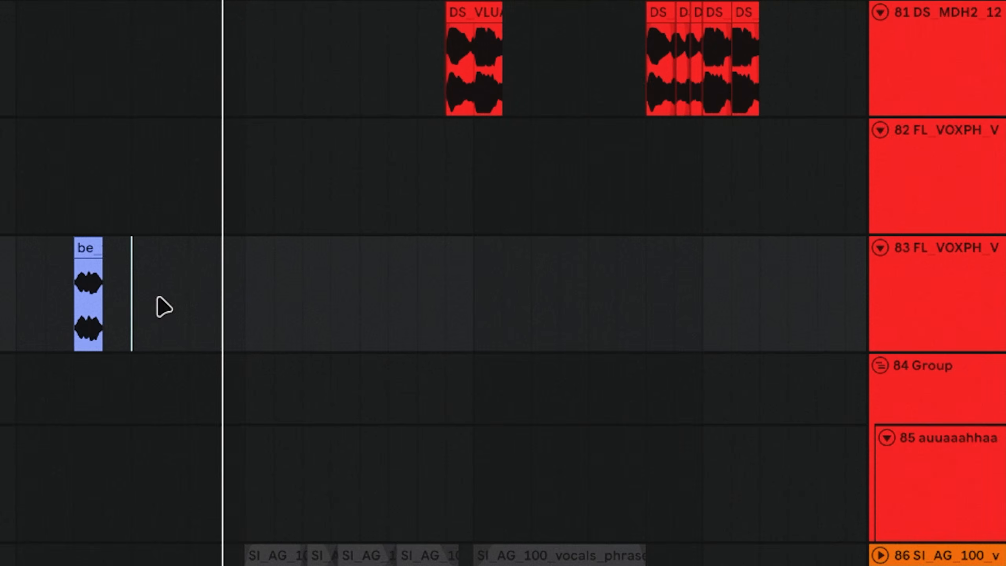
# Try the section with the be_the_one_vox chop on track 83 deactivated, playing from just before it.
pyautogui.moveTo(161, 306); pyautogui.dragTo(43, 306)
pyautogui.press('0')
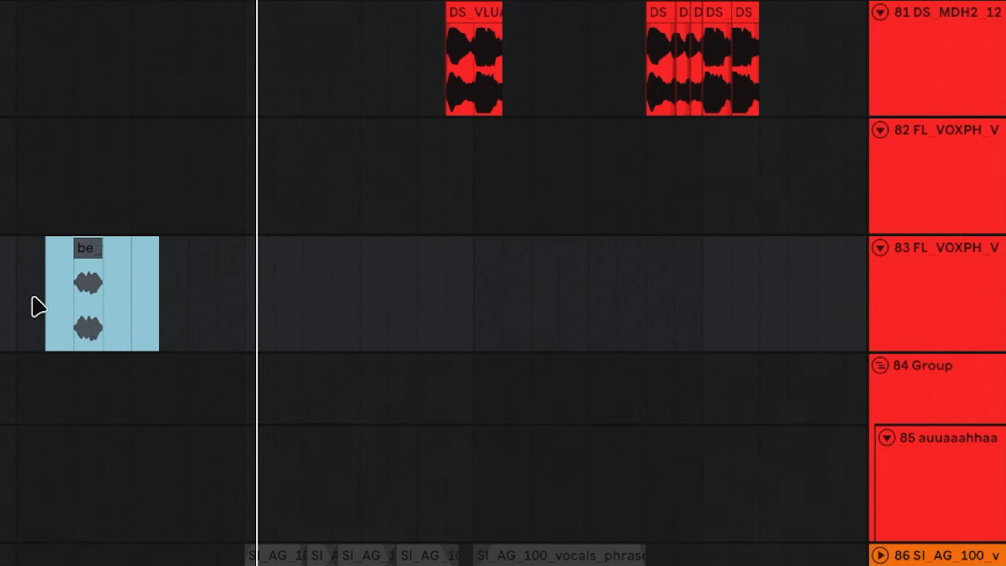
pyautogui.click(12, 311)
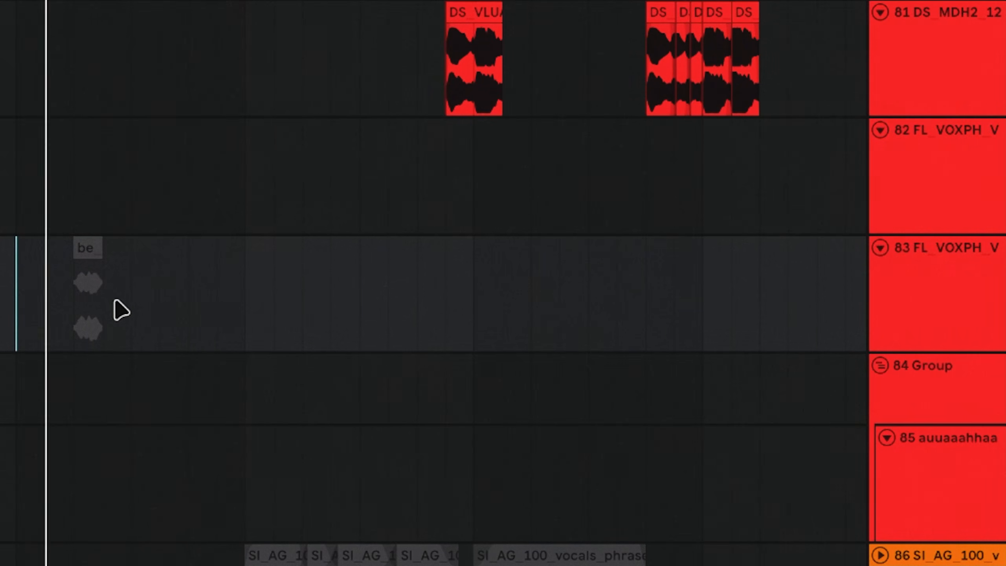
pyautogui.moveTo(84, 248); pyautogui.dragTo(36, 248)
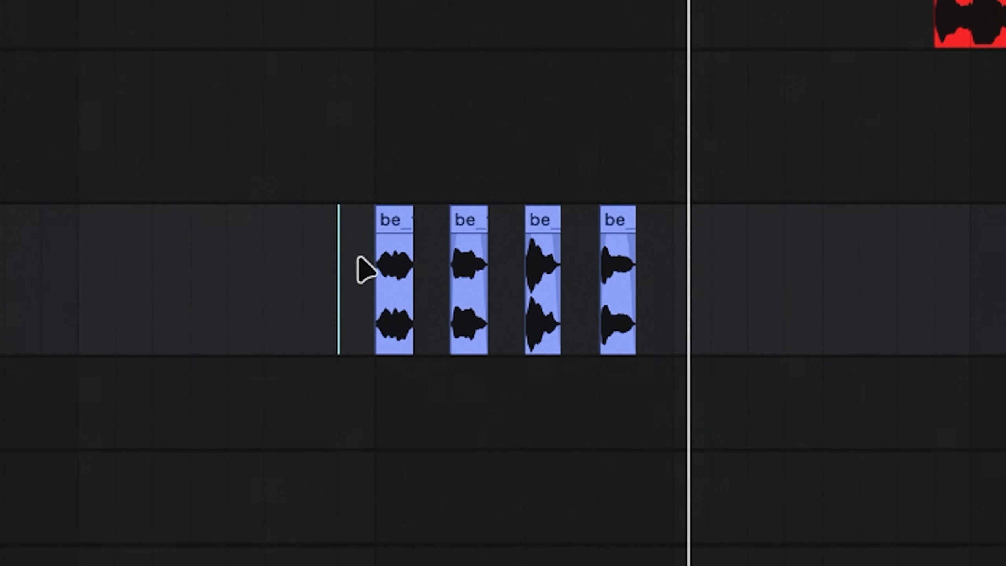
# Bypass Godly Shimmer in the effects rack of the track 83 chops and raise the Formant plug-in's shift slightly.
pyautogui.click(540, 225)
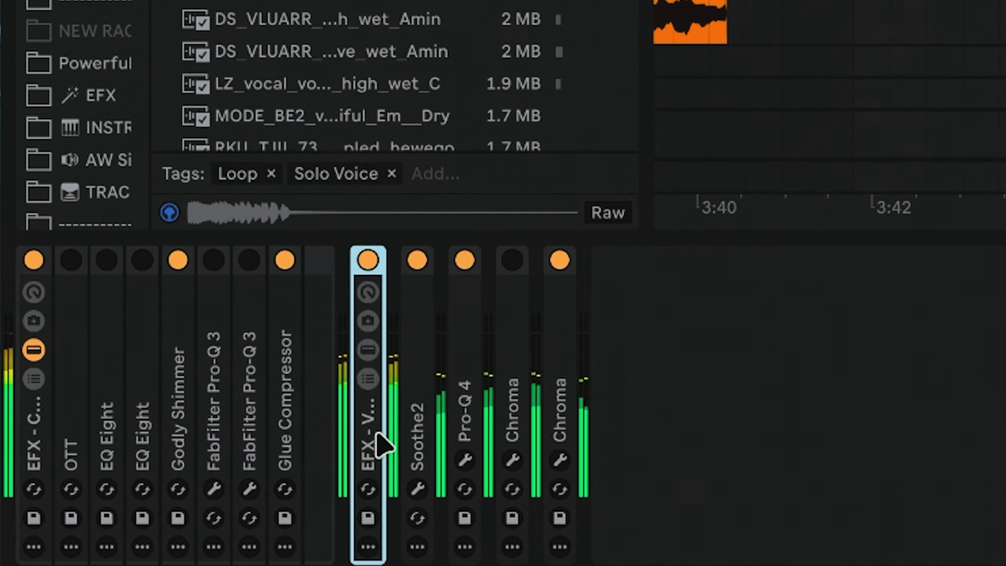
pyautogui.click(177, 390)
pyautogui.press('0')
pyautogui.click(366, 438)
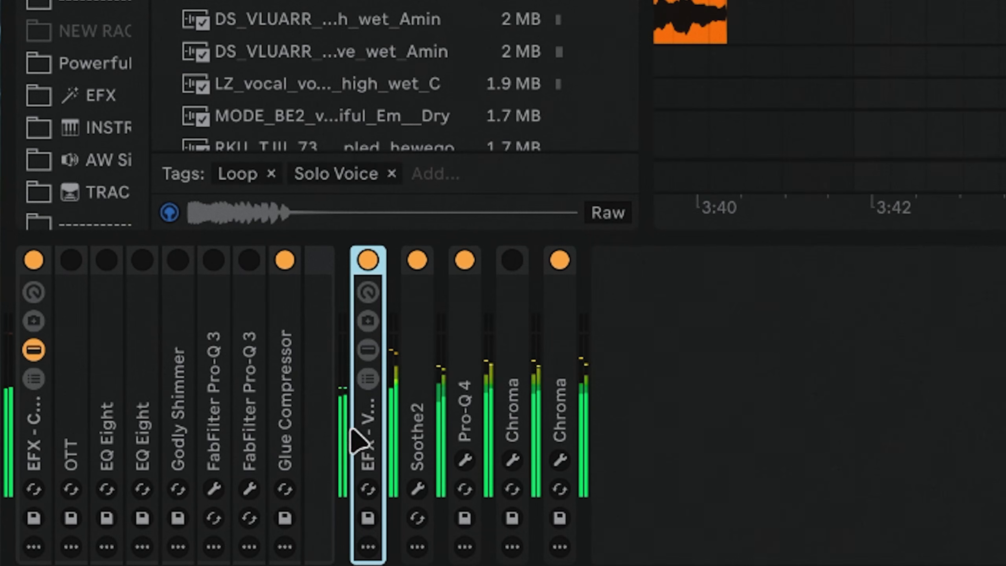
pyautogui.hscroll(1, 829, 97)
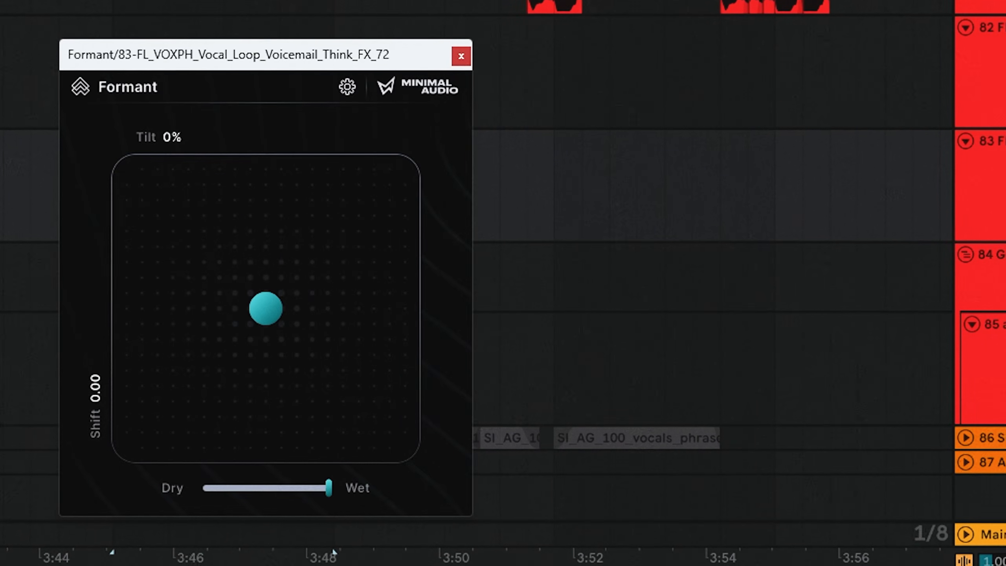
pyautogui.moveTo(279, 307); pyautogui.dragTo(281, 279)
pyautogui.hotkey('ctrl', 'alt', 'p')
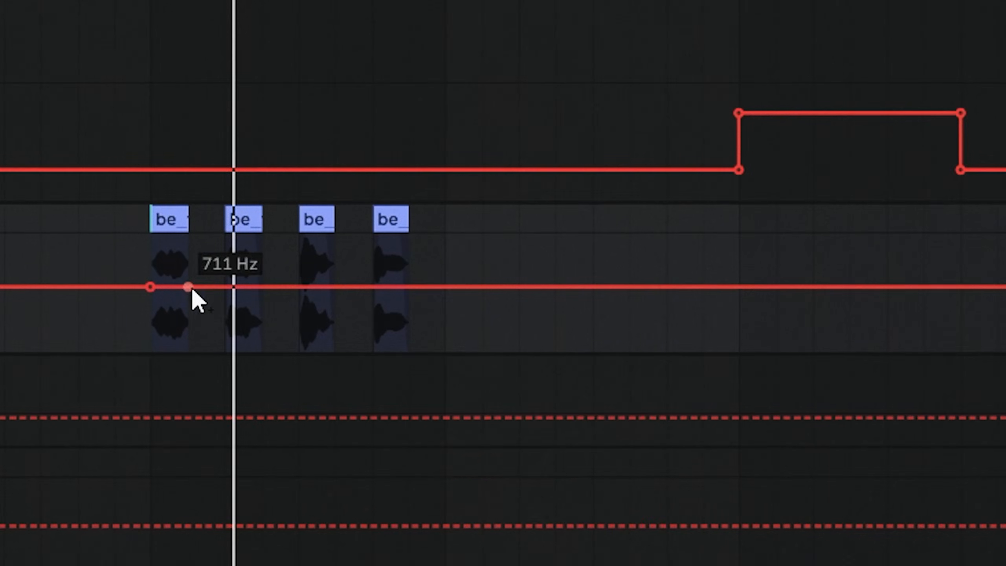
# Automate the filter frequency on track 83 to rise across the four be_the_one_vox chops to about 3.5 kHz.
pyautogui.moveTo(296, 287); pyautogui.dragTo(296, 244)
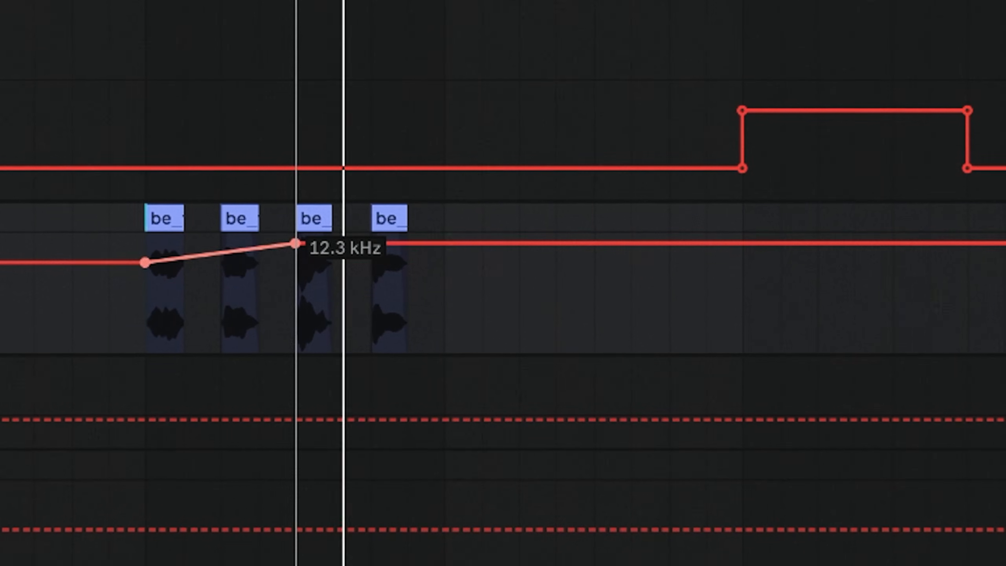
pyautogui.press('super+z')
pyautogui.moveTo(382, 266); pyautogui.dragTo(457, 262)
pyautogui.moveTo(140, 286); pyautogui.dragTo(138, 282)
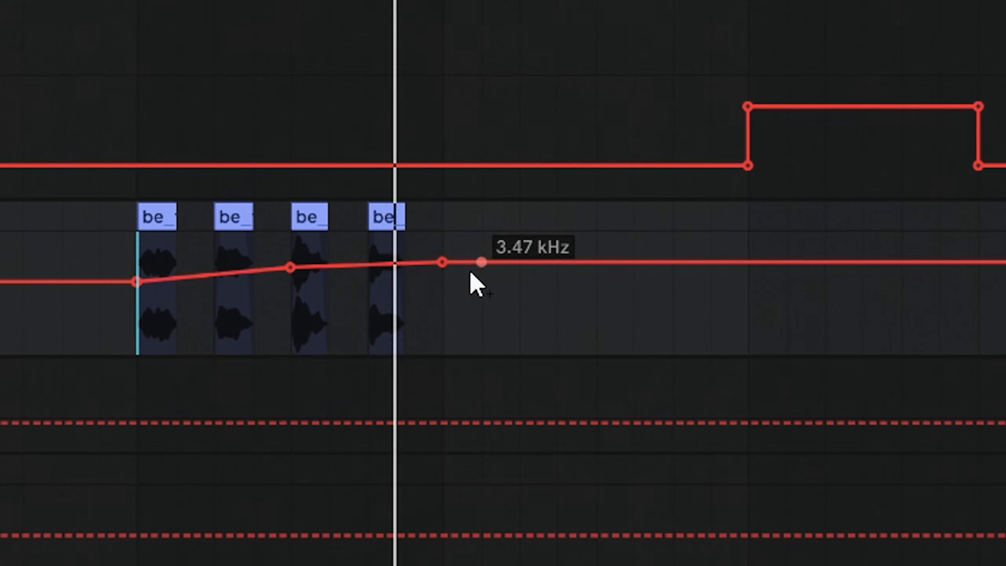
pyautogui.moveTo(441, 262)
pyautogui.mouseDown()
pyautogui.moveTo(442, 238)
pyautogui.moveTo(443, 264)
pyautogui.mouseUp()
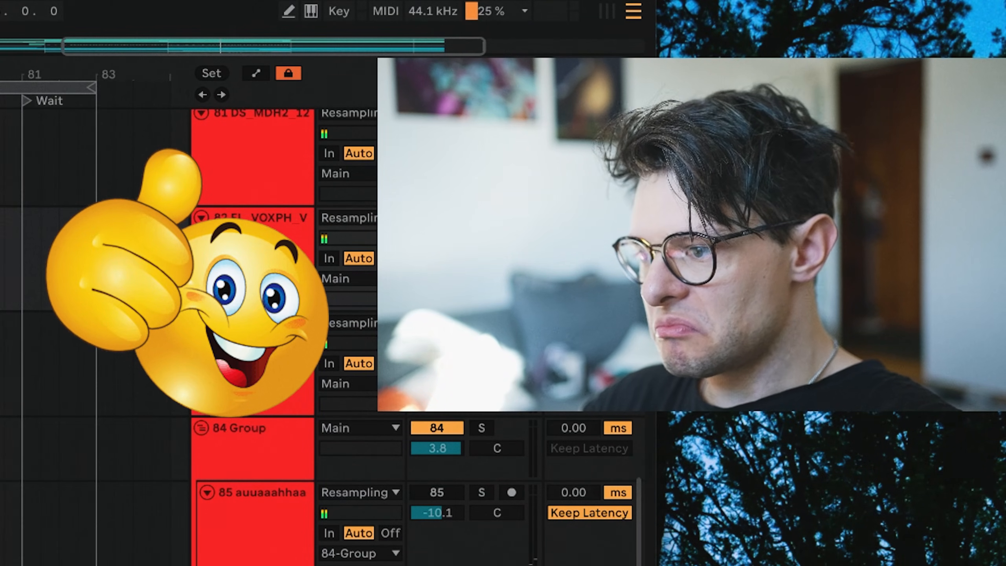
# Play the breakdown from bar 67.4 to check the lead-in to the four be_the_one_vox chops.
pyautogui.scroll(2, 445, 332)
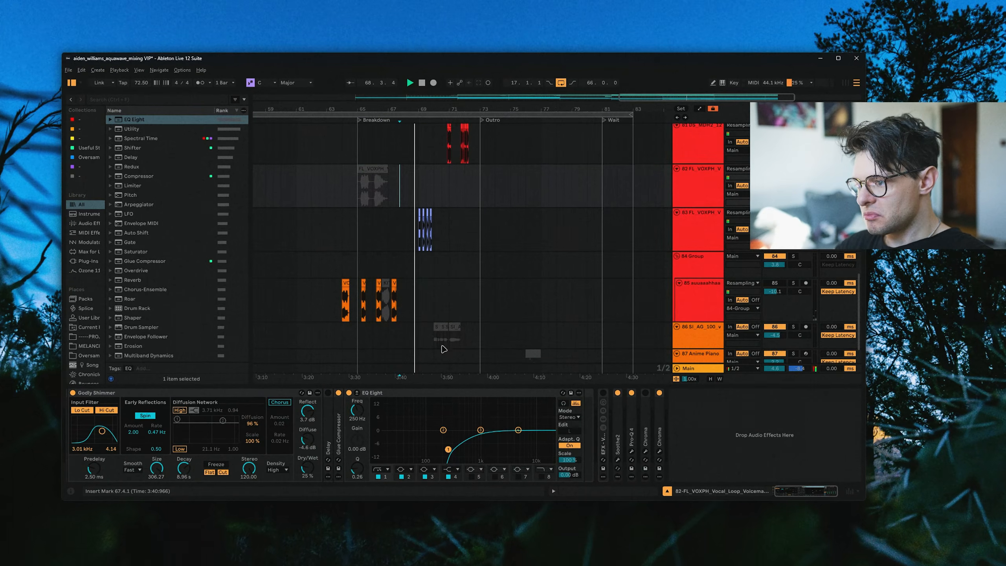
pyautogui.scroll(-1, 432, 301)
pyautogui.scroll(4, 423, 284)
pyautogui.press('space')
pyautogui.click(407, 322)
pyautogui.press('space')
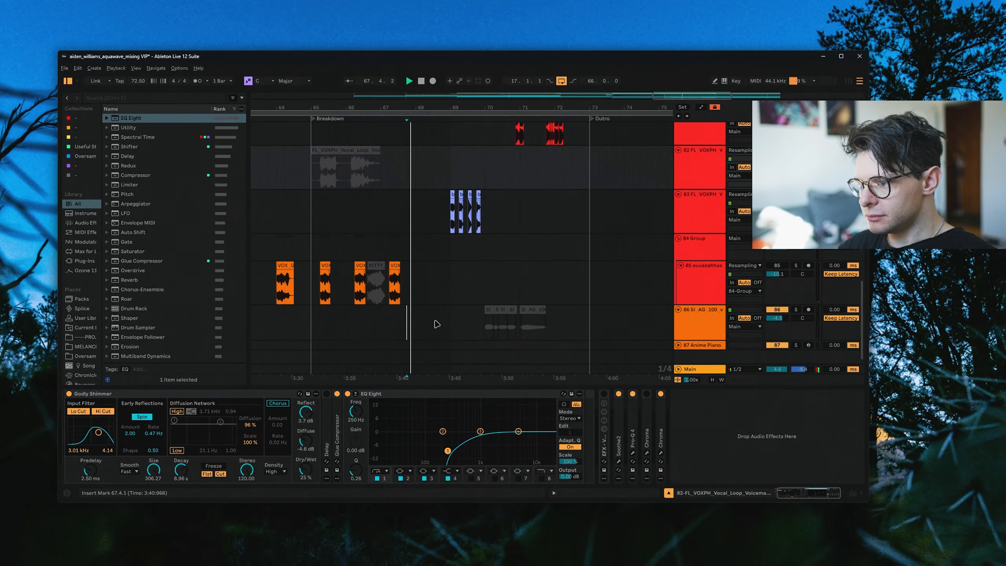
pyautogui.scroll(4, 461, 287)
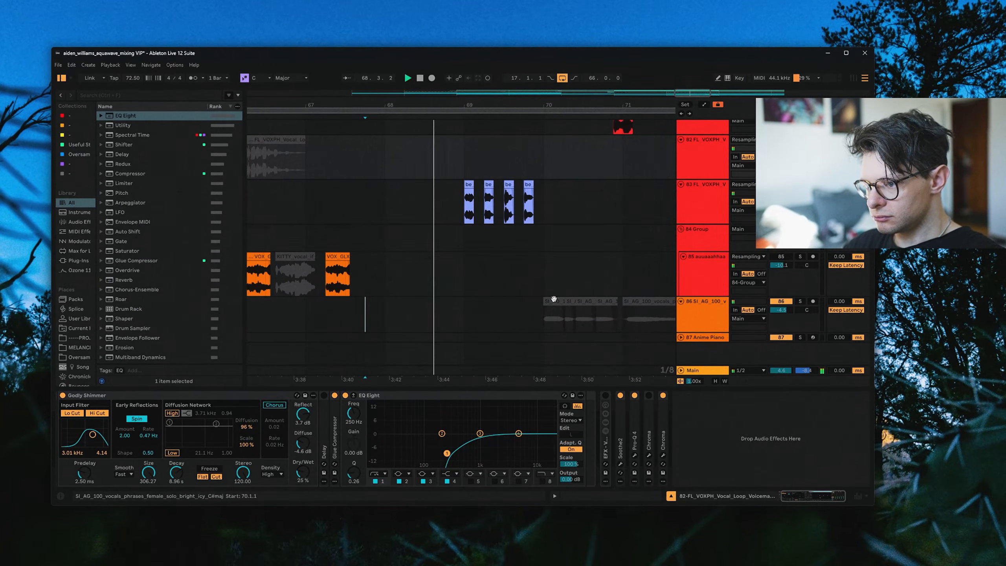
# Place two short faded SI_AG_100 vocal slices back to back ahead of the be_the_one_vox chops and play them.
pyautogui.click(985, 363)
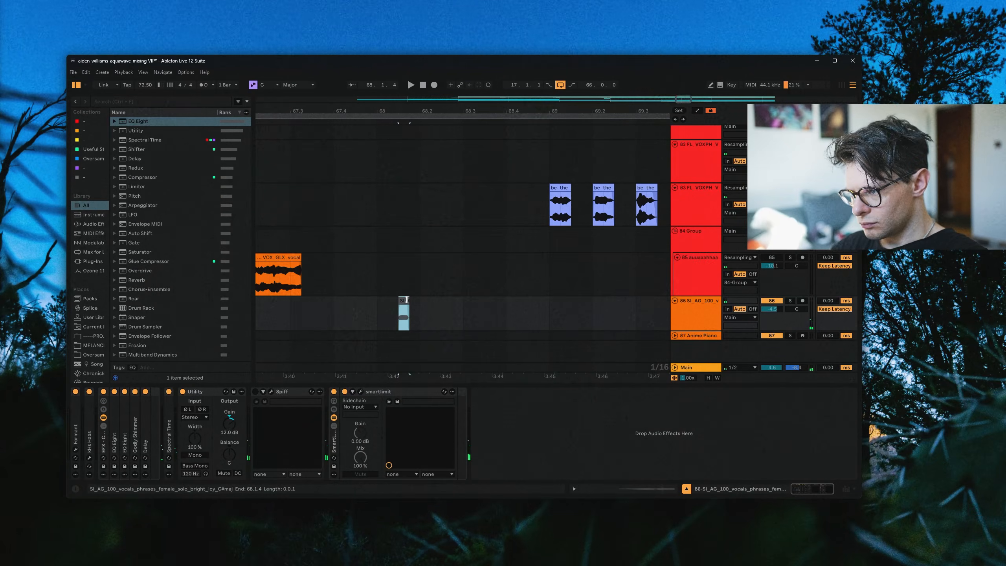
pyautogui.doubleClick(406, 299)
pyautogui.hotkey('shift', 'Tab')
pyautogui.hotkey('shift', 'Tab')
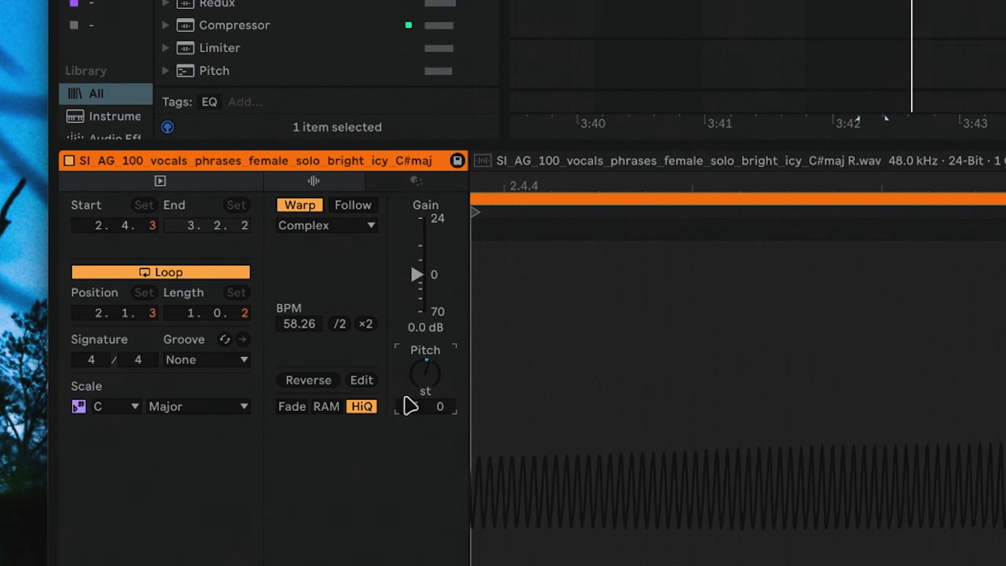
pyautogui.hotkey('shift', 'Tab')
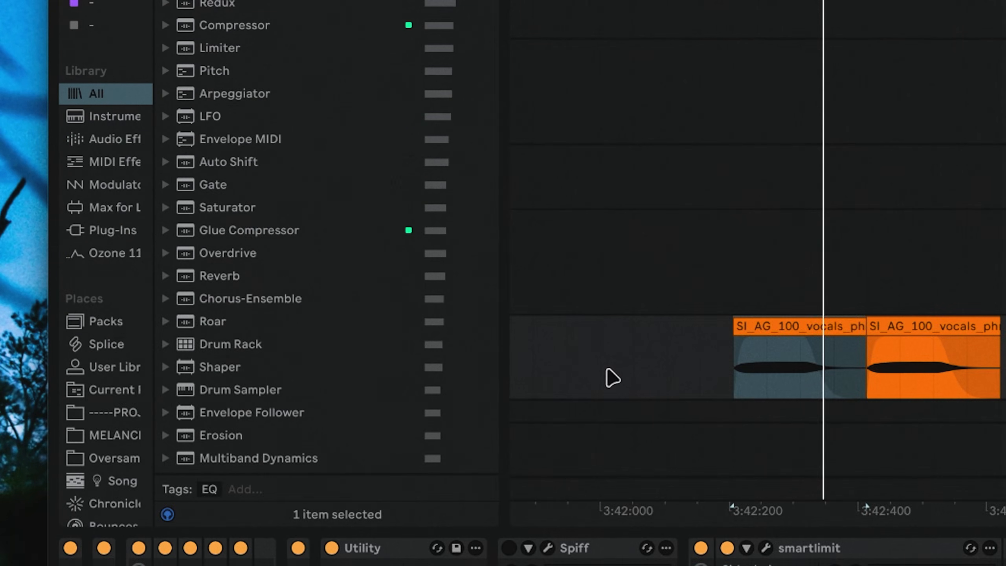
pyautogui.click(608, 369)
pyautogui.press('space')
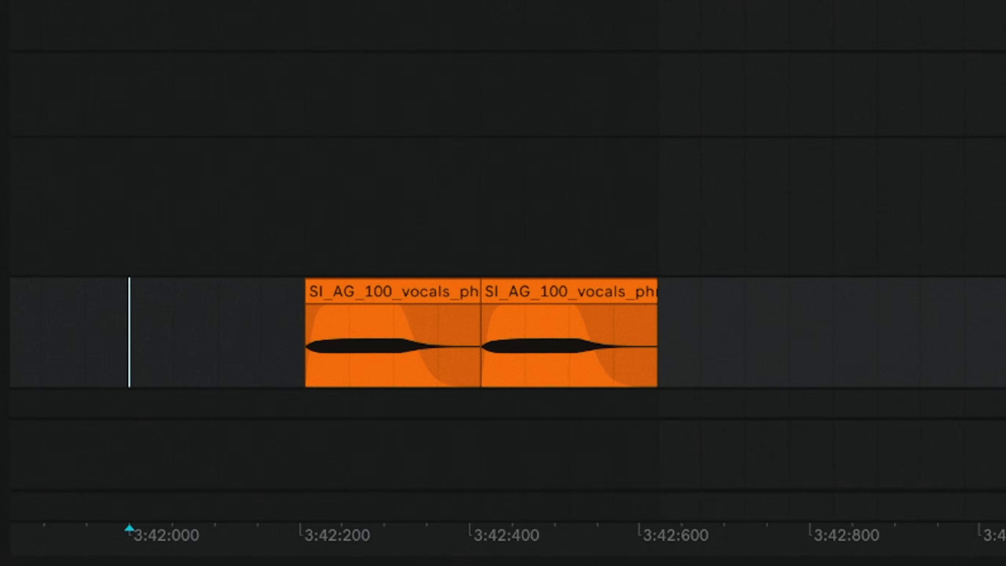
# Arrange a short, a medium and a long SI_AG_100 vocal slice in a row leading up to the be_the_one_vox chops.
pyautogui.hscroll(-3, 607, 258)
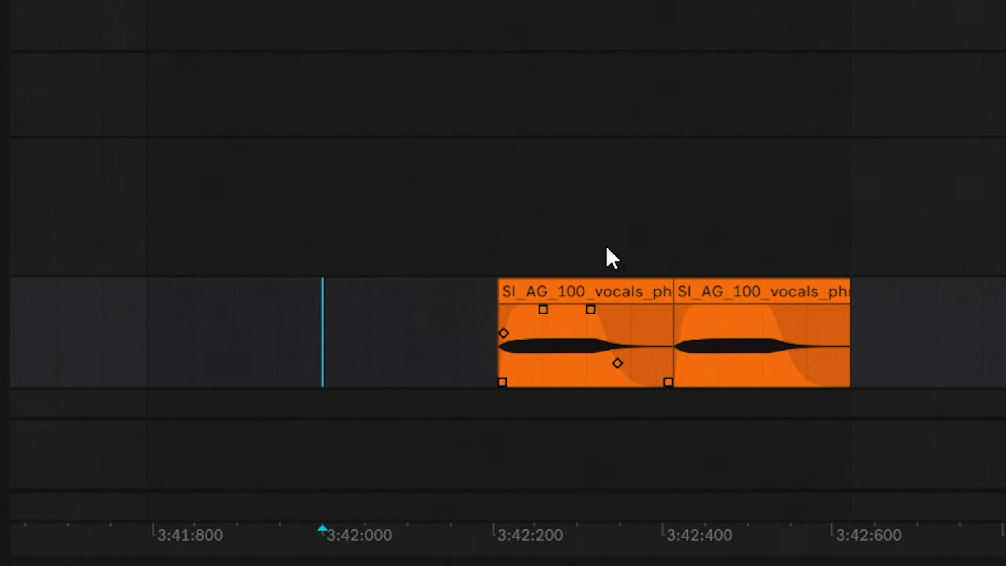
pyautogui.moveTo(365, 337); pyautogui.dragTo(943, 337)
pyautogui.press('-')
pyautogui.click(221, 301)
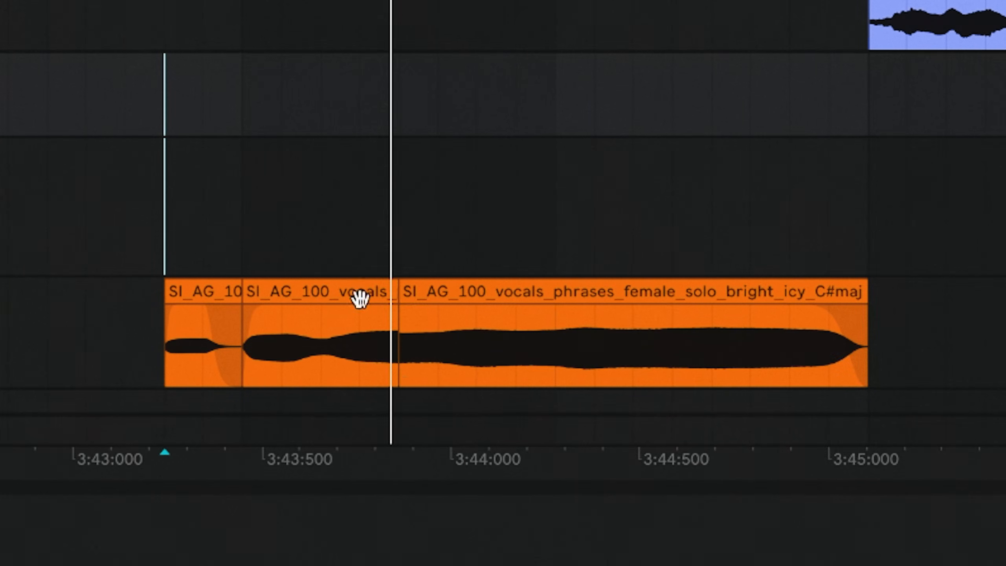
pyautogui.click(383, 300)
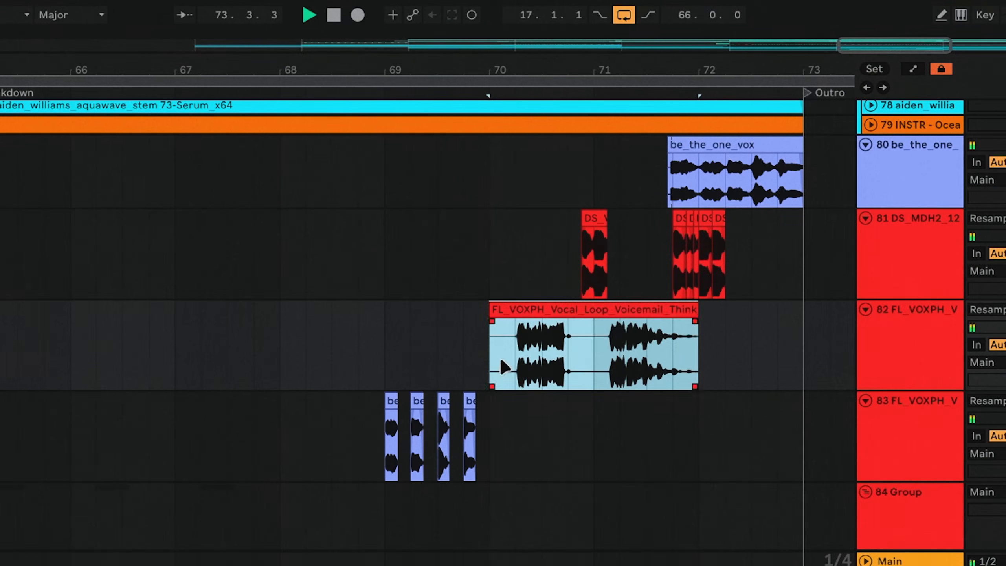
# Play into the FL_VOXPH voicemail loop at bar 70 and delete its second bar on track 82.
pyautogui.click(464, 356)
pyautogui.press('space')
pyautogui.press('space')
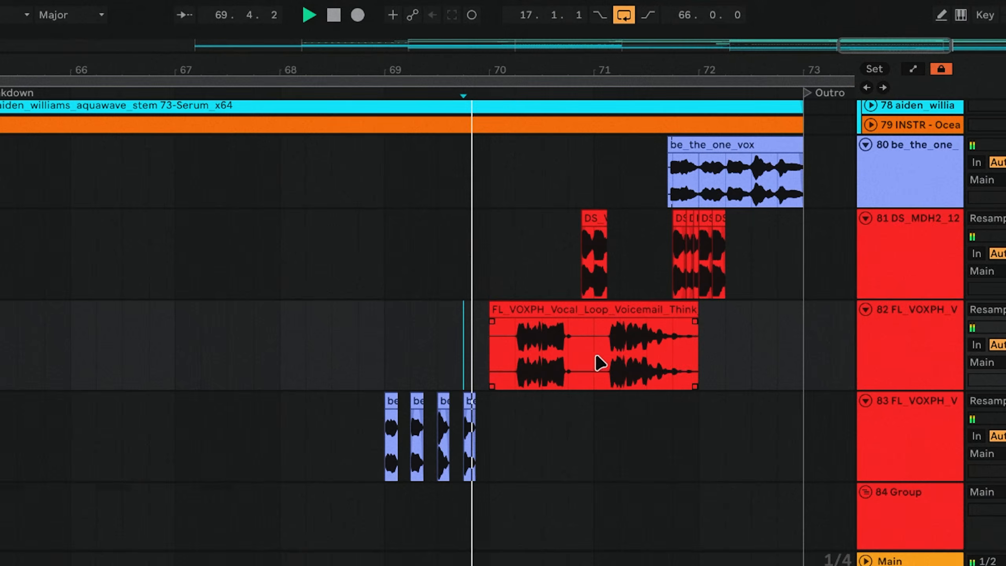
pyautogui.moveTo(596, 357); pyautogui.dragTo(698, 359)
pyautogui.press('Delete')
pyautogui.hscroll(1, 594, 366)
pyautogui.scroll(1, 566, 369)
pyautogui.press('a')
pyautogui.press('a')
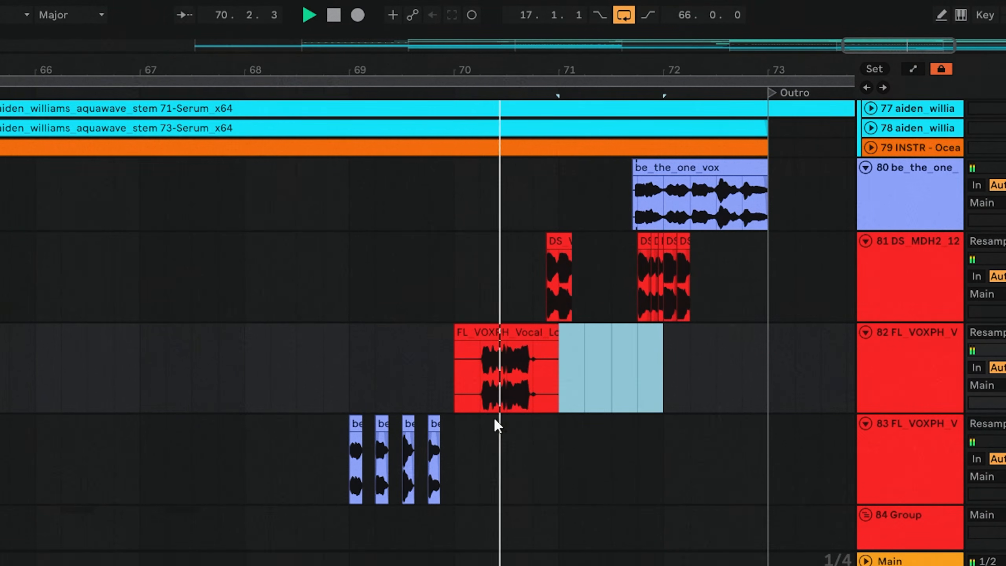
# Play from just before bar 70 to hear the shortened voicemail loop against the surrounding chops.
pyautogui.scroll(-1, 503, 380)
pyautogui.scroll(3, 503, 349)
pyautogui.moveTo(558, 345); pyautogui.dragTo(335, 370)
pyautogui.click(344, 357)
pyautogui.press('space')
pyautogui.press('space')
# Locate the voicemail loop's sample in the browser and replace it on track 82 with the SZYSHNN "i cant get you closer" vocal phrase loop.
pyautogui.click(455, 297)
pyautogui.rightClick(456, 297)
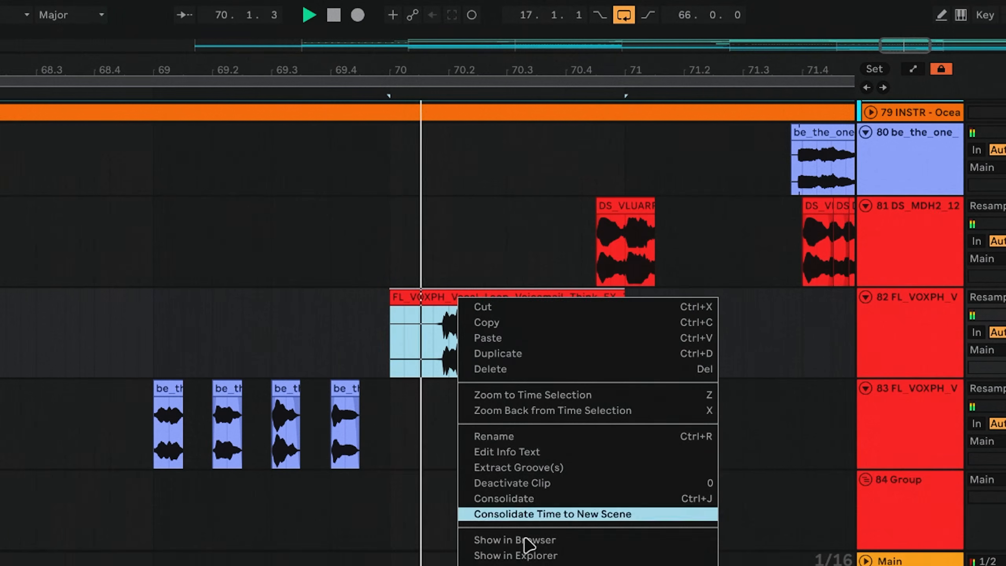
pyautogui.click(524, 538)
pyautogui.moveTo(0, 340)
pyautogui.mouseDown()
pyautogui.moveTo(458, 339)
pyautogui.moveTo(393, 340)
pyautogui.moveTo(403, 337)
pyautogui.moveTo(380, 350)
pyautogui.mouseUp()
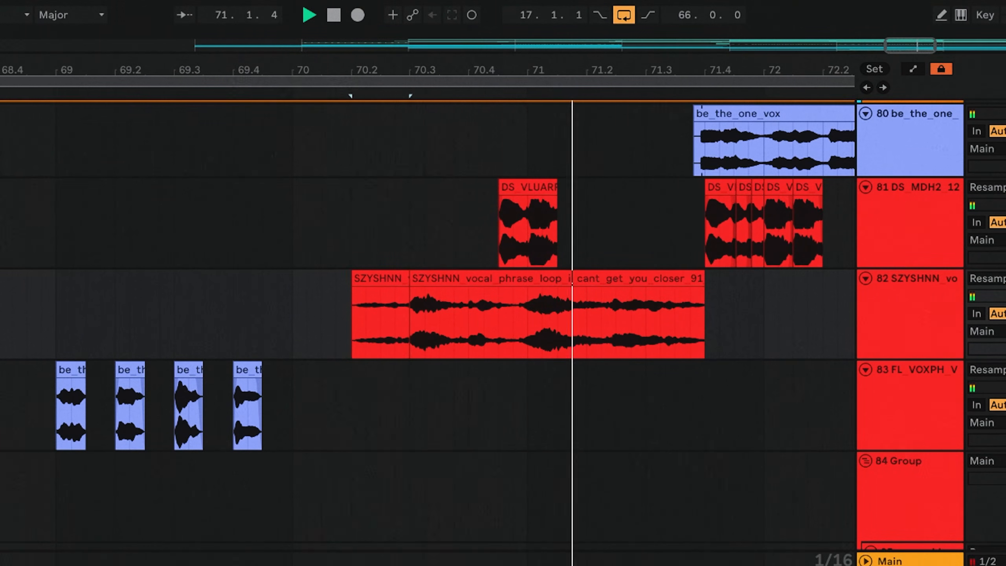
# Deactivate the single DS_VLUARR chop above the SZYSHNN phrase on track 81.
pyautogui.scroll(2, 624, 298)
pyautogui.moveTo(630, 277); pyautogui.dragTo(395, 253)
pyautogui.moveTo(533, 399); pyautogui.dragTo(496, 400)
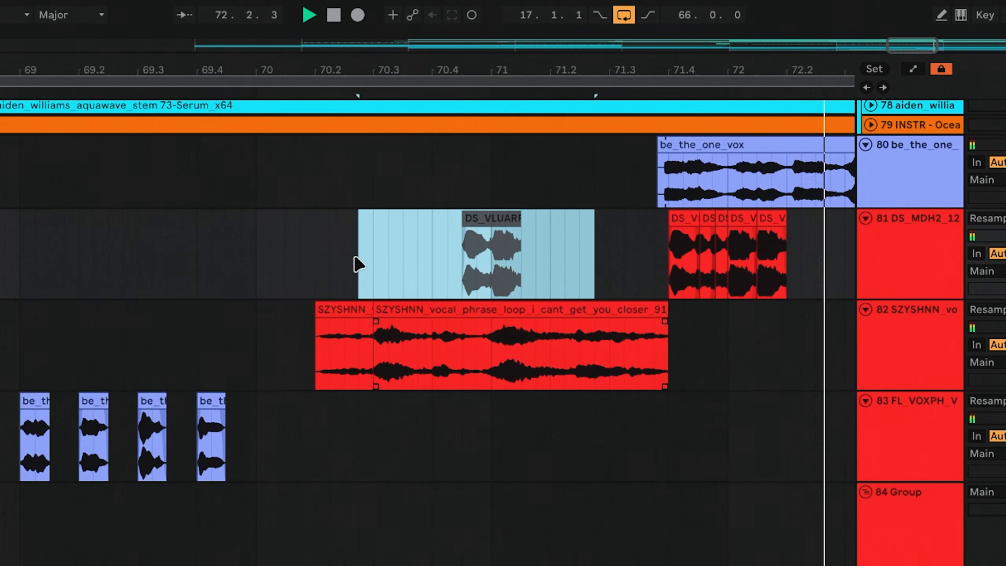
pyautogui.moveTo(355, 258); pyautogui.dragTo(551, 257)
pyautogui.press('0')
pyautogui.scroll(-5, 443, 273)
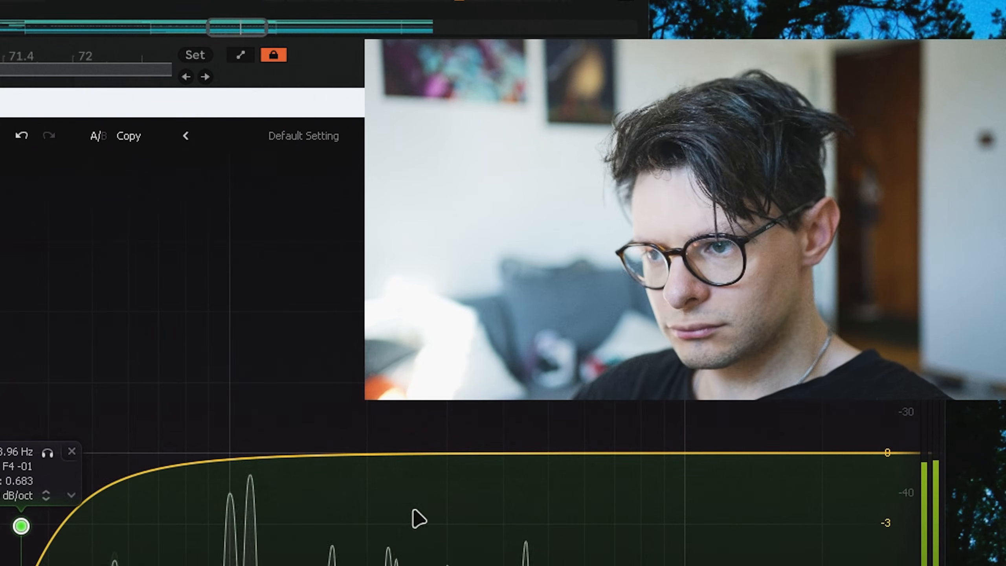
# Add a bell band to the vocal's EQ curve and adjust the Formant shift and tilt on track 86's SI_AG_100 vocal.
pyautogui.click(399, 461)
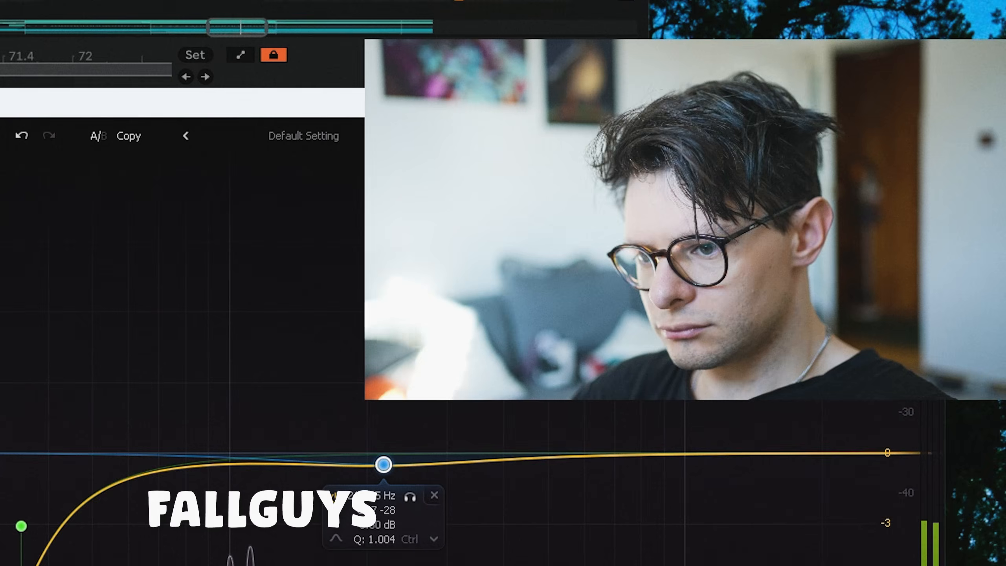
pyautogui.moveTo(398, 463); pyautogui.dragTo(398, 435)
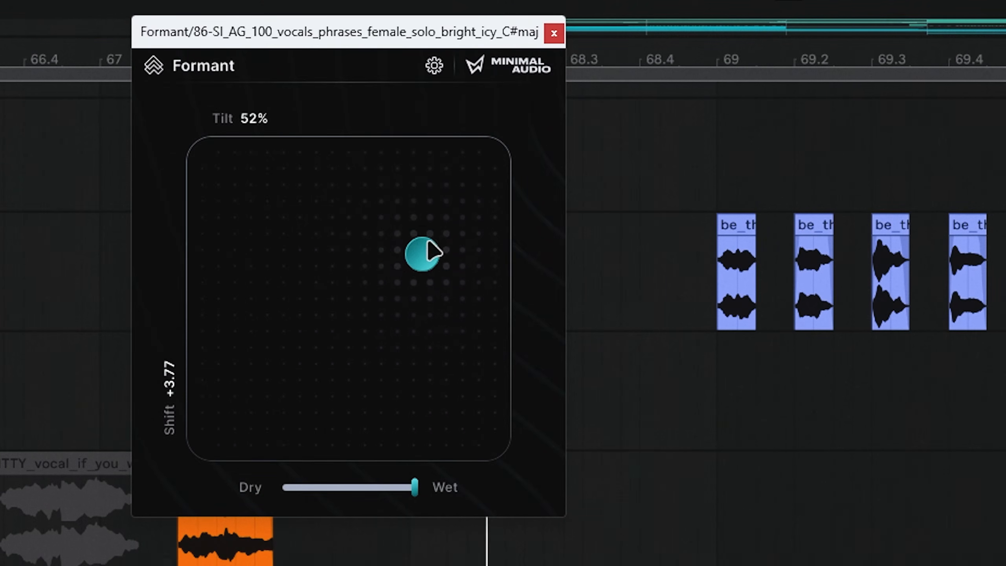
pyautogui.moveTo(451, 275); pyautogui.dragTo(449, 302)
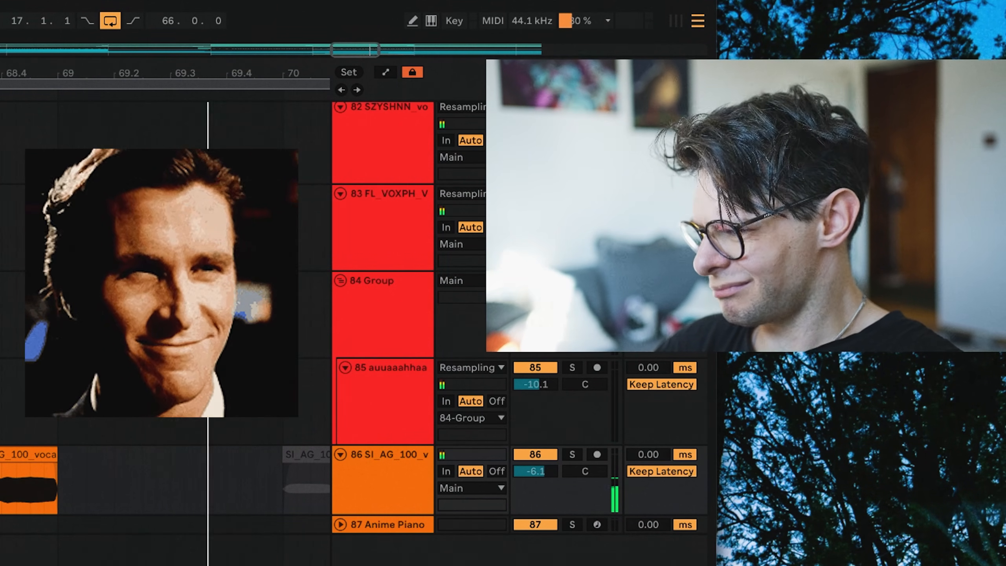
pyautogui.hscroll(3, 41, 431)
pyautogui.scroll(-3, 41, 431)
pyautogui.hscroll(4, 41, 431)
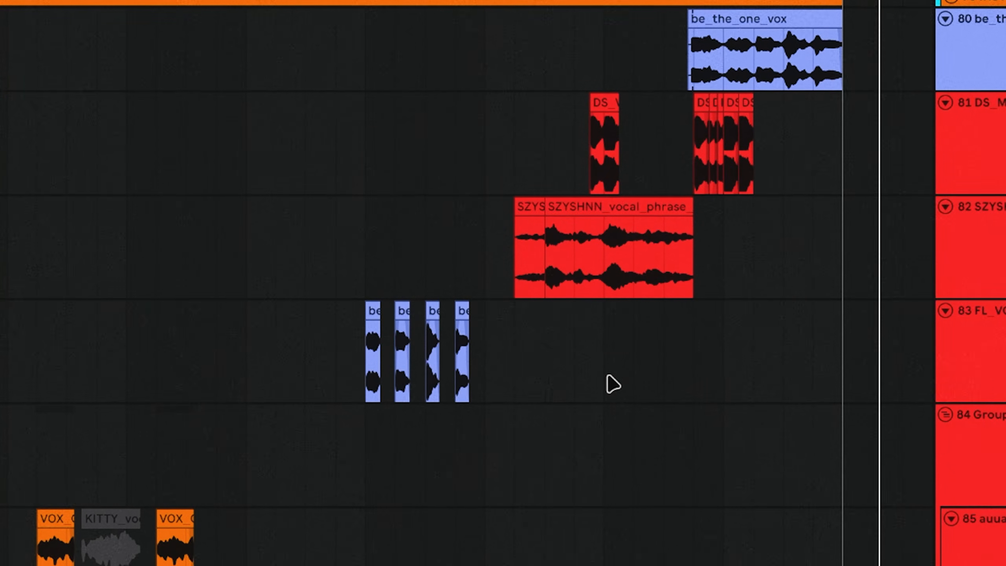
pyautogui.scroll(-3, 238, 231)
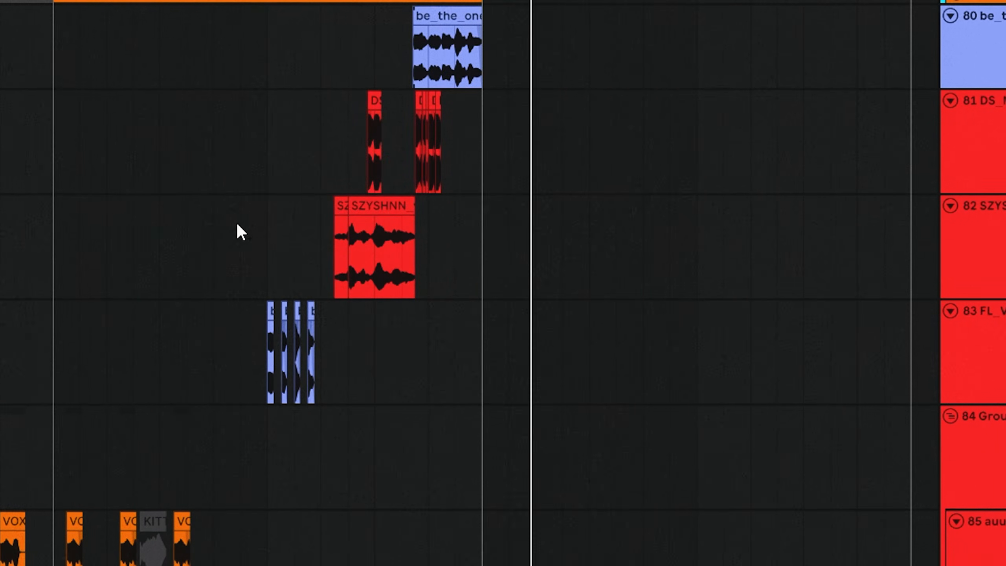
pyautogui.hscroll(-3, 406, 231)
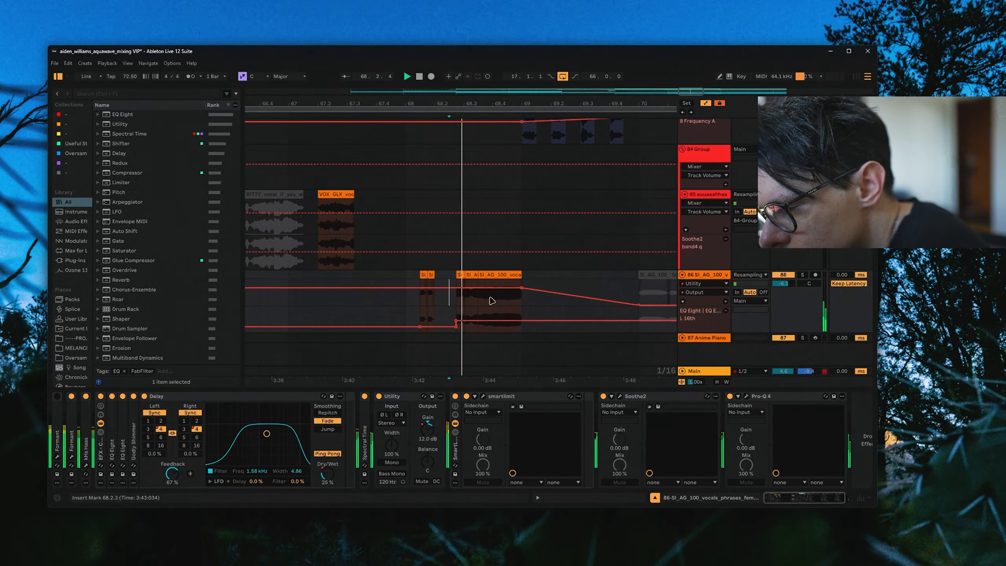
# Bend the Utility Output automation ramp on track 86 between bars 69 and 70 into a curve and play it back.
pyautogui.scroll(3, 521, 294)
pyautogui.moveTo(576, 303); pyautogui.dragTo(445, 296)
pyautogui.press('space')
pyautogui.press('space')
pyautogui.moveTo(364, 299); pyautogui.dragTo(418, 298)
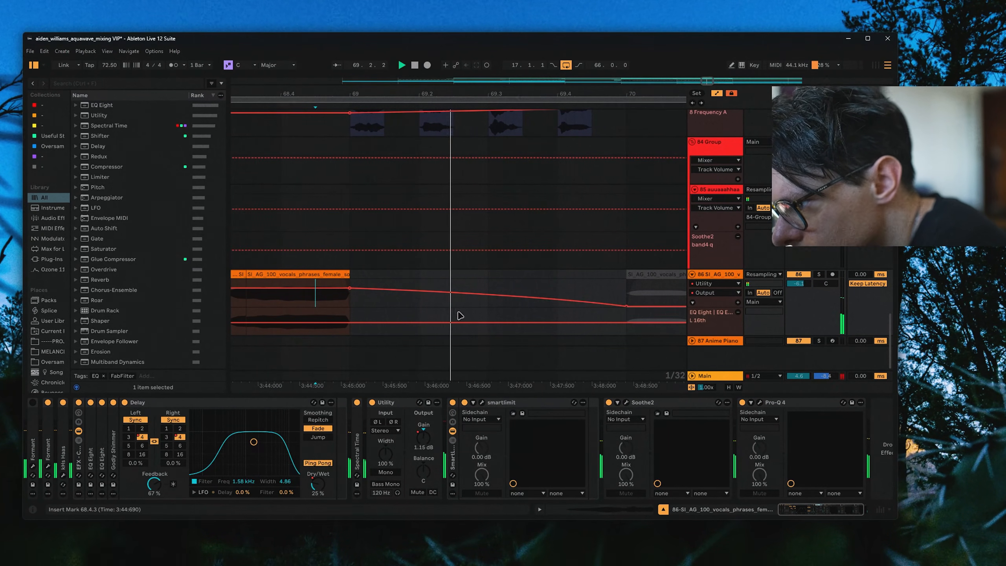
# Play from just before the four be_the_one chops on track 83 to hear their automated fade.
pyautogui.scroll(-3, 384, 301)
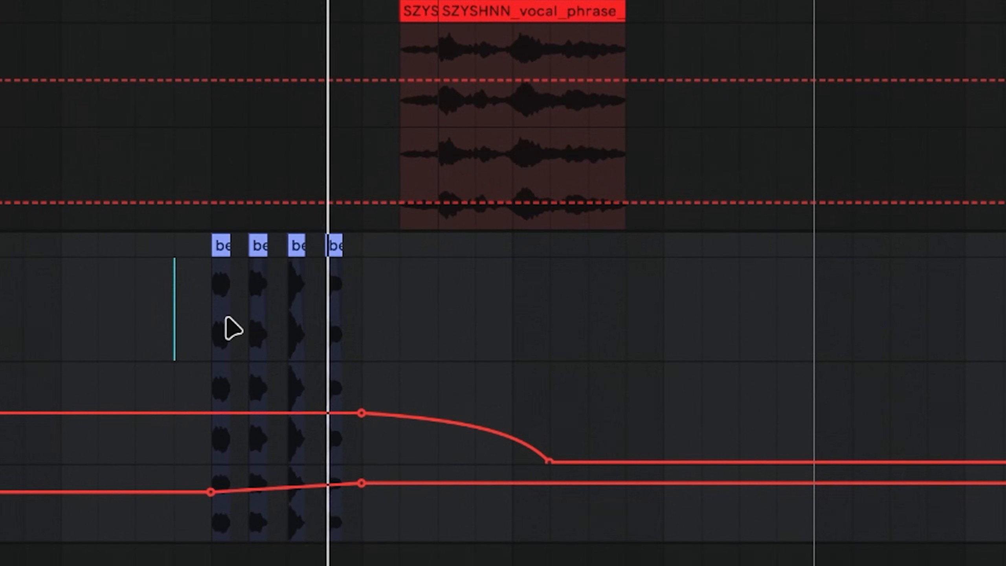
pyautogui.click(213, 347)
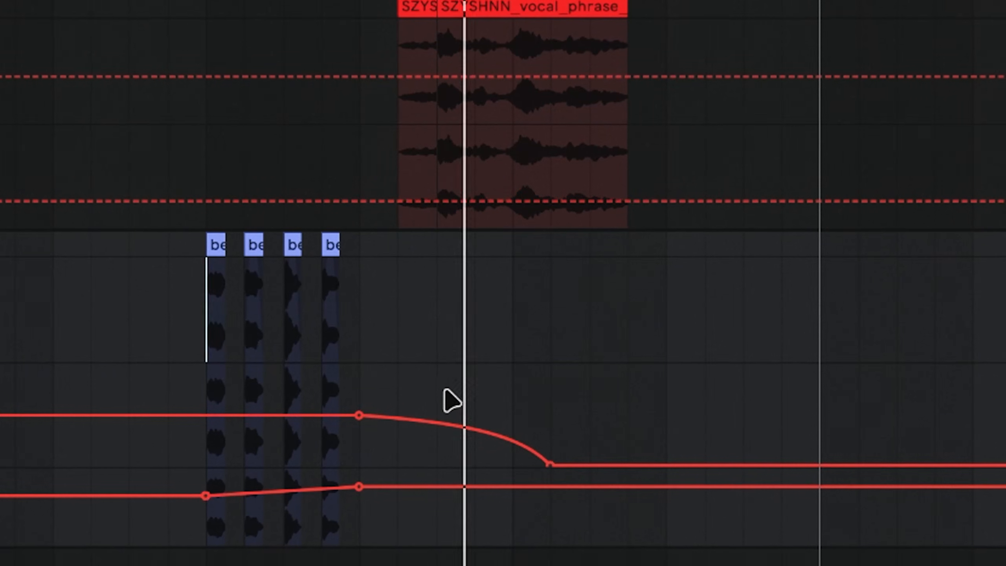
pyautogui.hscroll(-5, 451, 401)
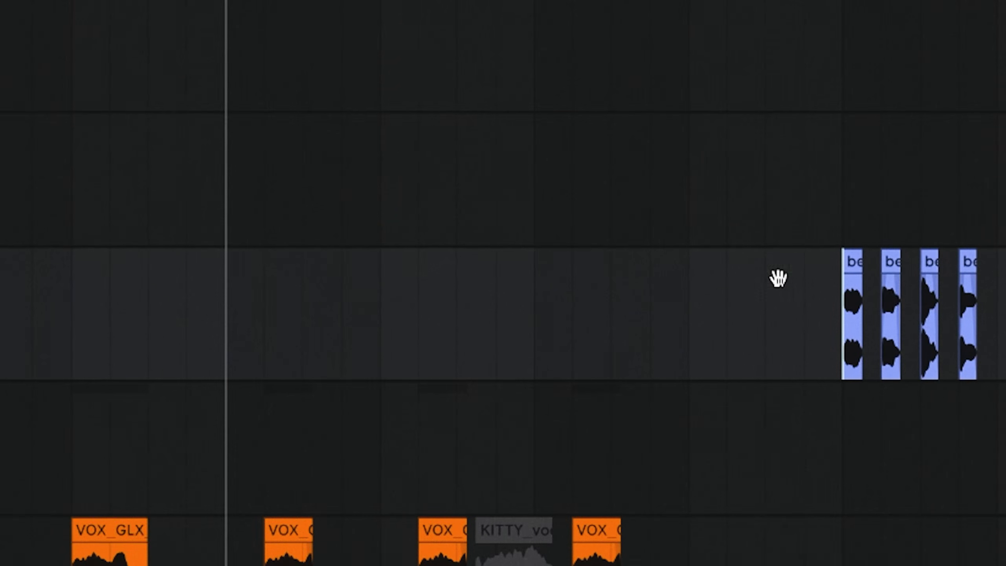
# Try vocal loops from the browser below track 83 at the Breakdown's start and place DBC_90_vocal_revealing_hearts_A#m there.
pyautogui.hscroll(5, 777, 279)
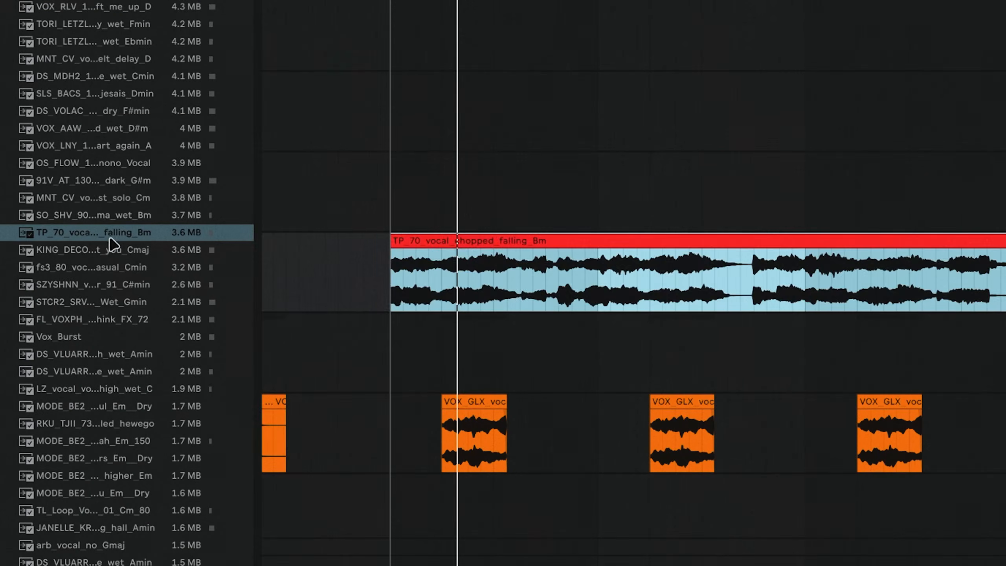
pyautogui.moveTo(112, 215); pyautogui.dragTo(439, 272)
pyautogui.moveTo(498, 240); pyautogui.dragTo(472, 237)
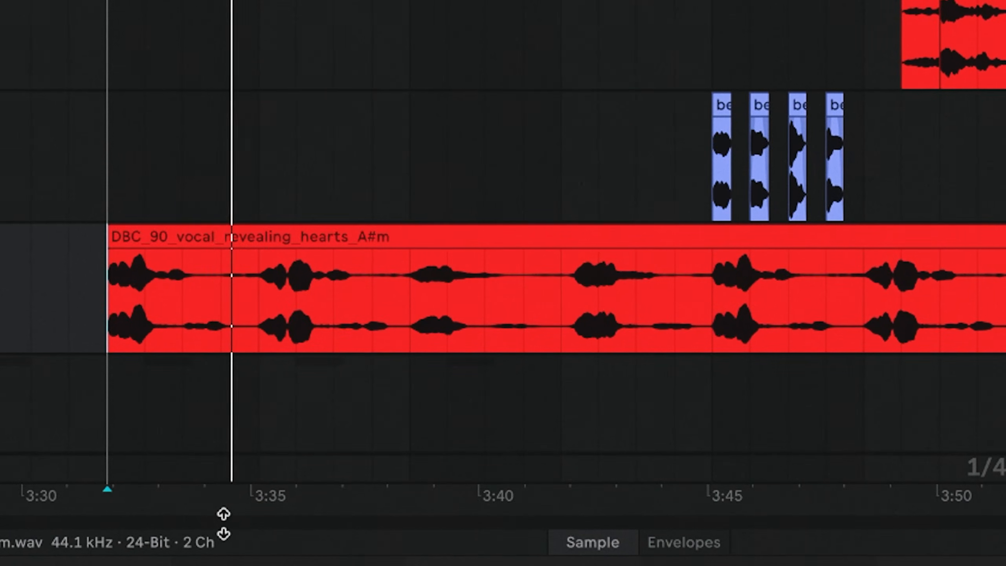
# Split the DBC_90 vocal clip at bars 67, 68 and 69 and remove everything from bar 69 on.
pyautogui.moveTo(253, 299); pyautogui.dragTo(240, 277)
pyautogui.click(249, 303)
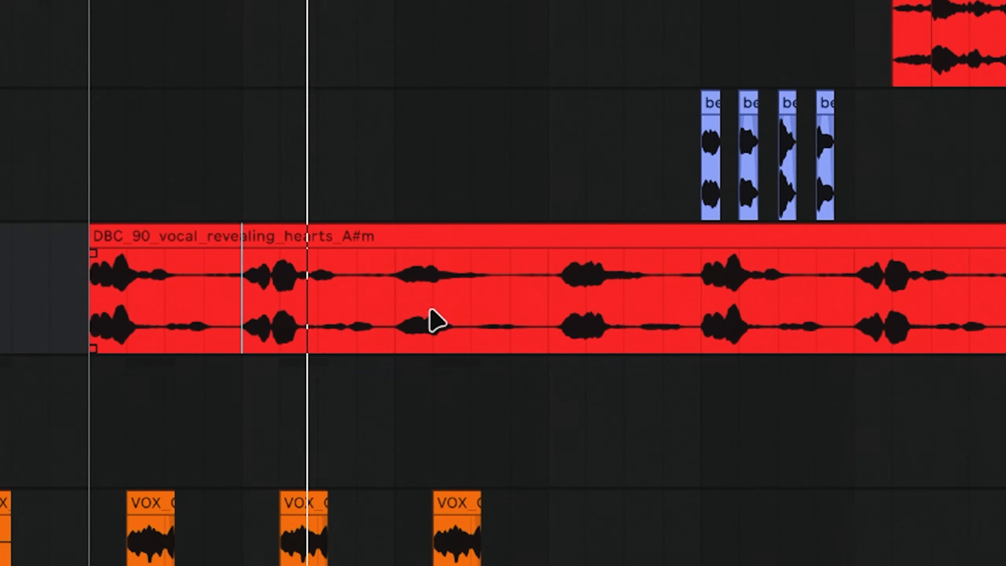
pyautogui.click(392, 295)
pyautogui.hotkey('ctrl', 'e')
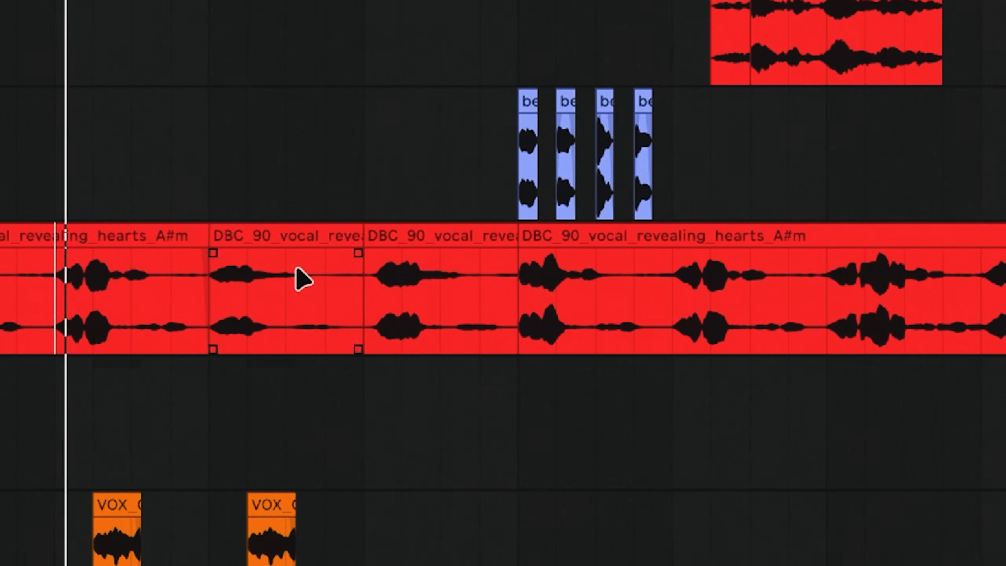
pyautogui.click(588, 240)
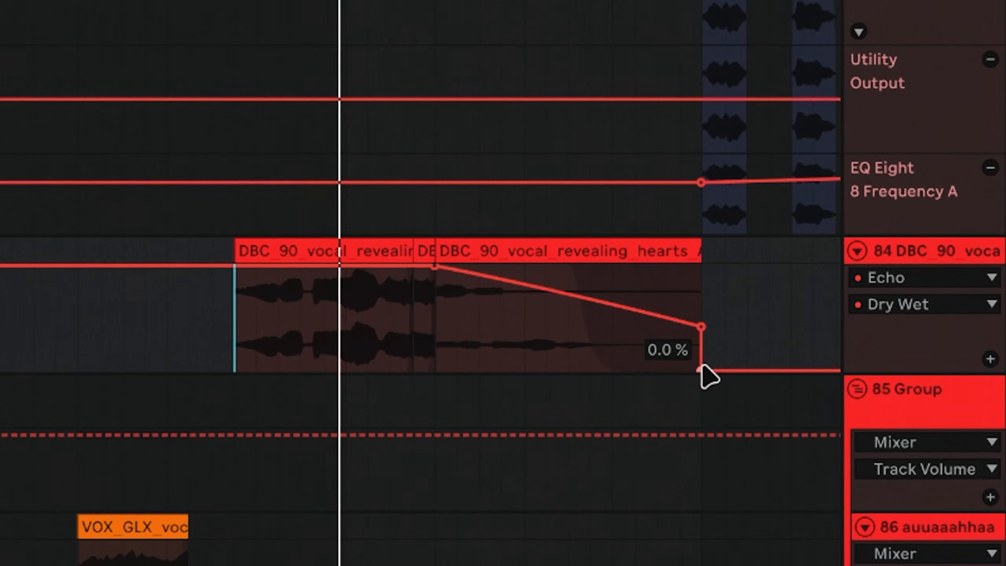
# Ramp track 84's Echo Dry Wet automation down to 0.0 % at bar 69 and lay out more DBC_90 chops ahead of the existing ones.
pyautogui.moveTo(340, 275); pyautogui.dragTo(273, 276)
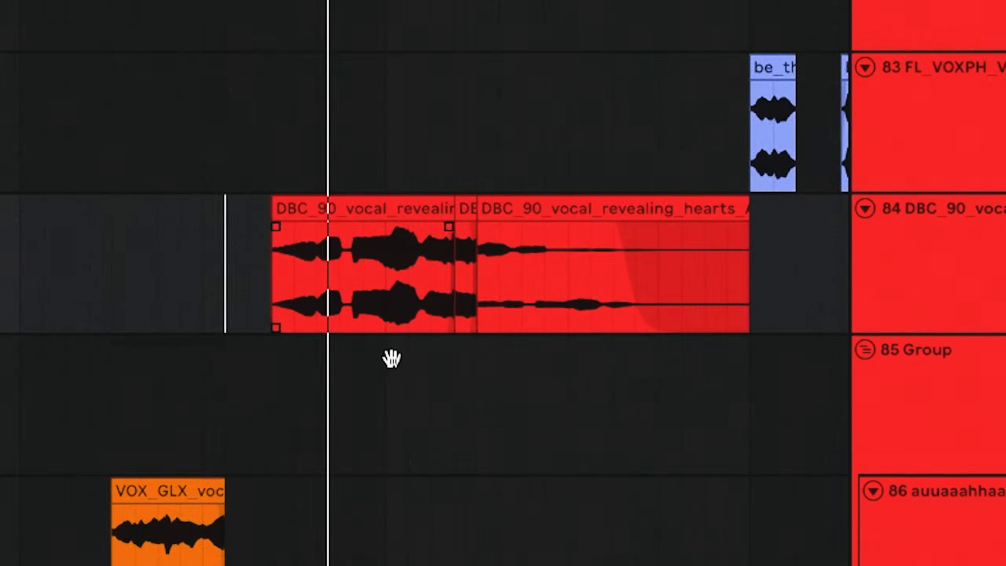
pyautogui.scroll(-5, 390, 360)
pyautogui.moveTo(88, 334); pyautogui.dragTo(270, 322)
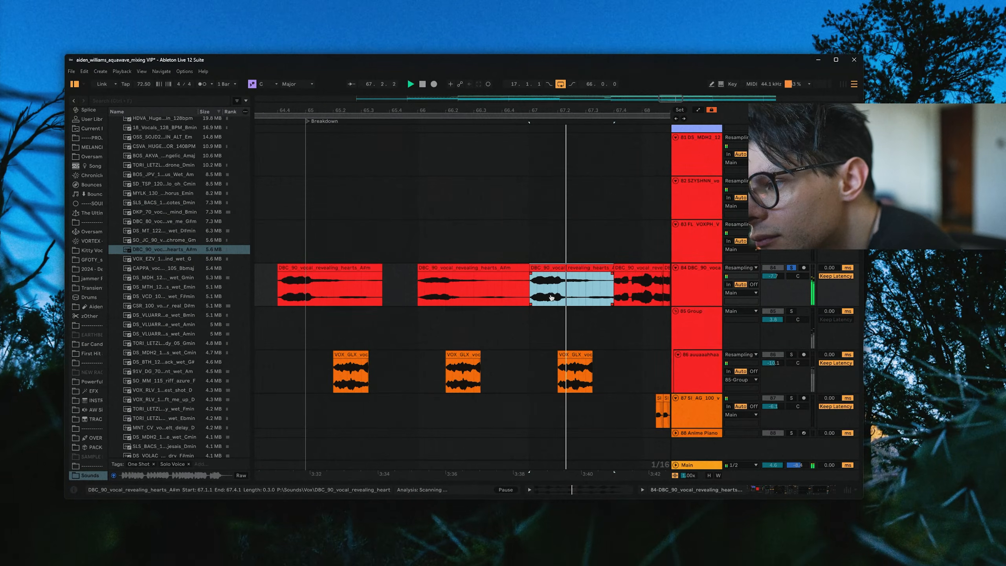
# Try a different part of the sample in the DBC_90 chop at bar 67, playing it soloed and in the mix.
pyautogui.press('space')
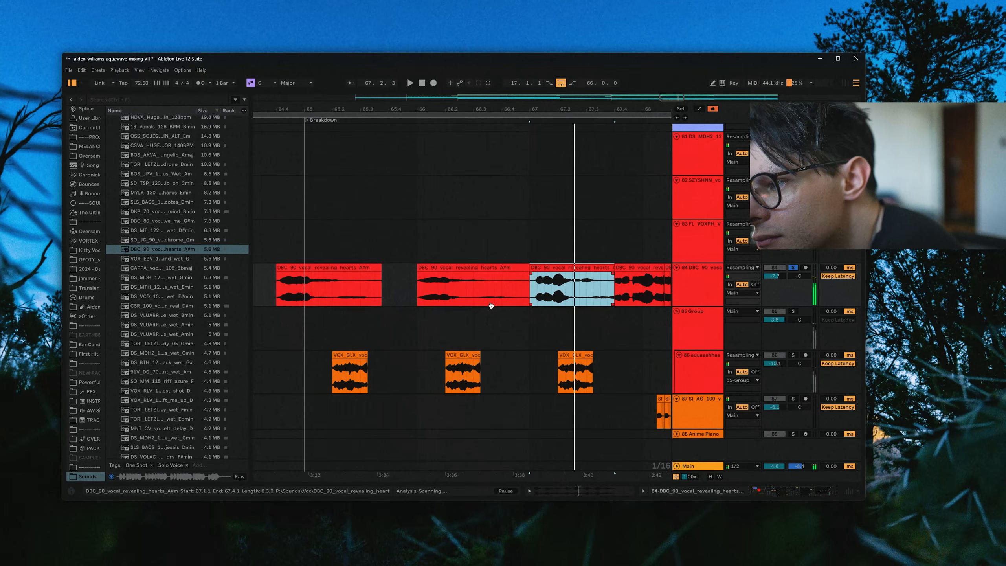
pyautogui.moveTo(491, 305); pyautogui.dragTo(485, 305)
pyautogui.press('space')
pyautogui.press('space')
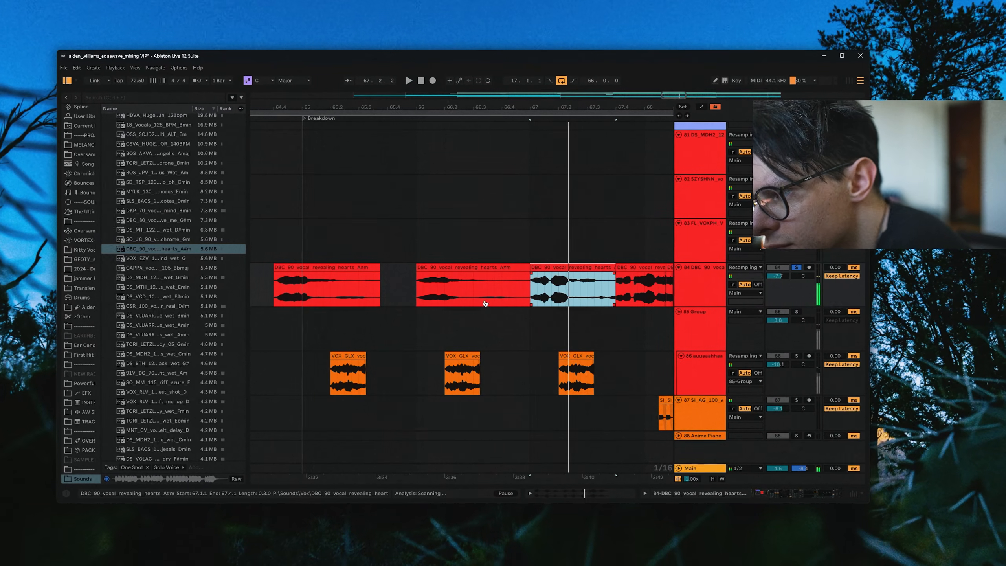
pyautogui.press('space')
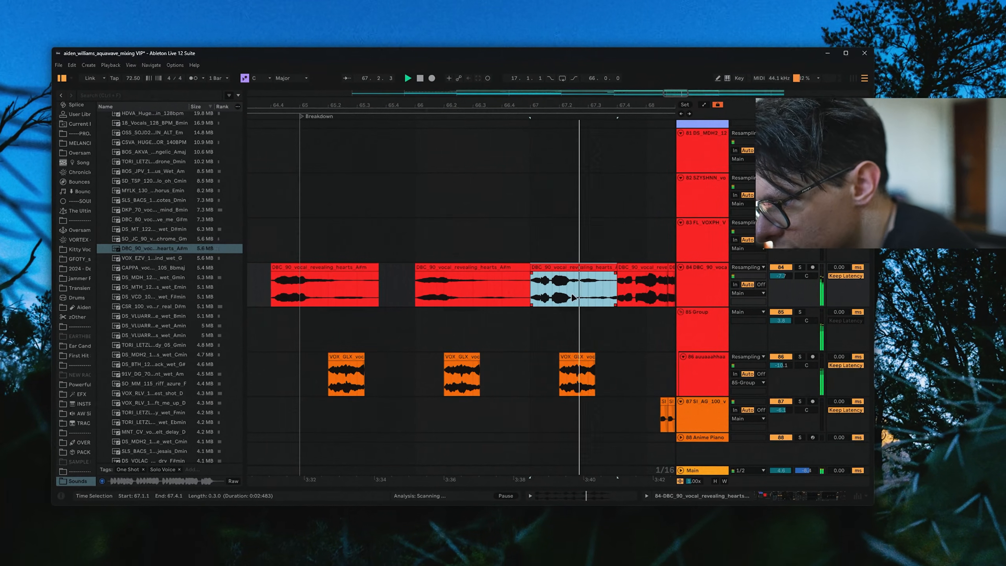
pyautogui.moveTo(585, 297); pyautogui.dragTo(426, 294)
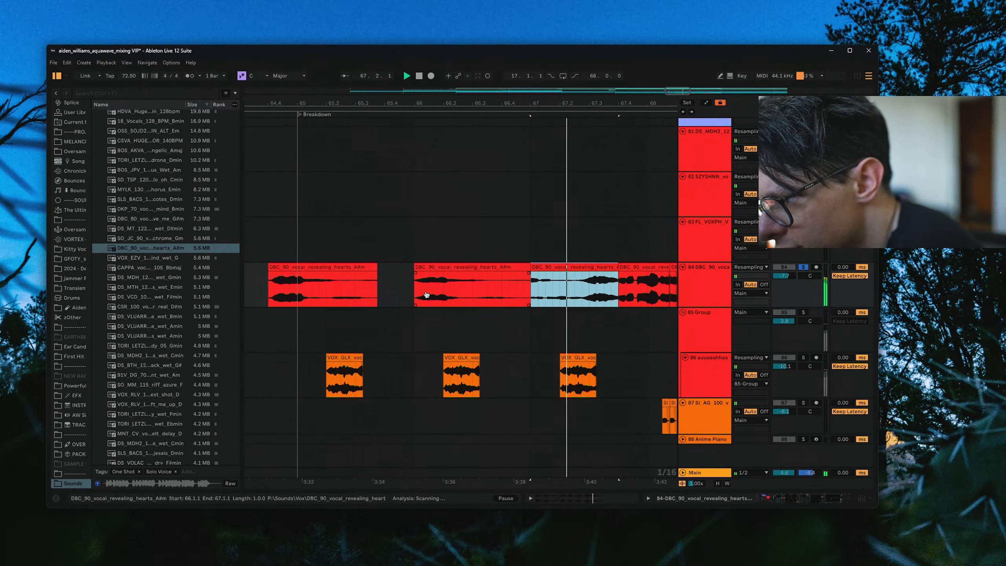
# Swap the bar 67 chop on track 84 for another part of the DBC_90 vocal and play the soloed track from bar 66.
pyautogui.press('space')
pyautogui.press('space')
pyautogui.press('space')
pyautogui.press('space')
pyautogui.moveTo(594, 295); pyautogui.dragTo(421, 294)
pyautogui.press('space')
pyautogui.press('space')
pyautogui.click(415, 294)
pyautogui.press('space')
pyautogui.press('space')
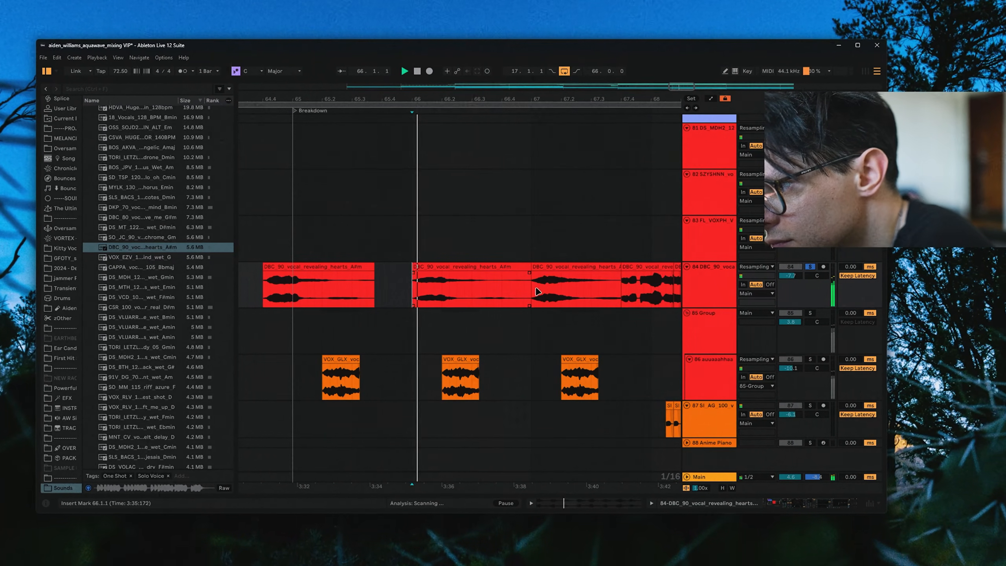
pyautogui.press('space')
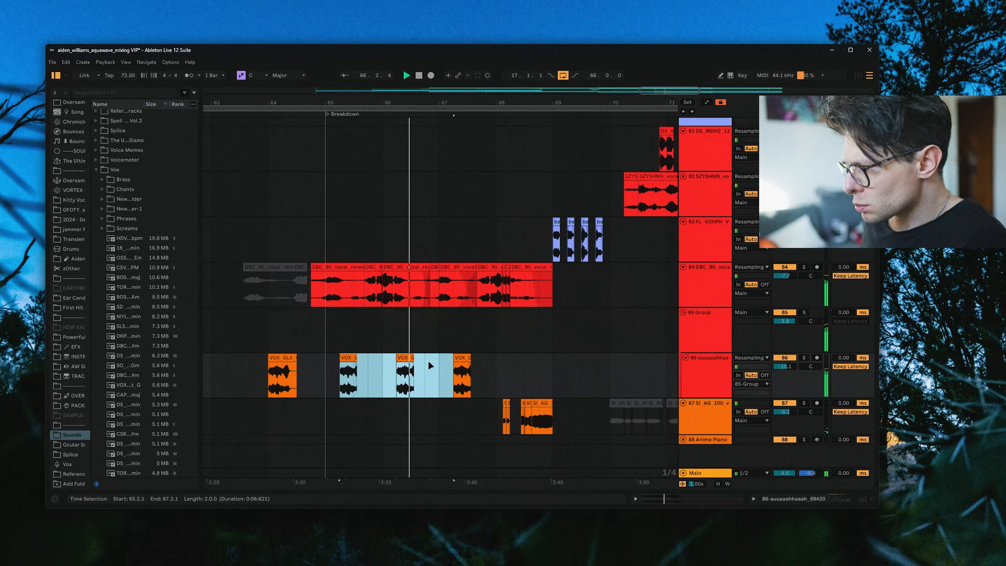
# Deactivate the VOX_GLX chop at bar 66.2 on track 86.
pyautogui.click(427, 365)
pyautogui.click(399, 360)
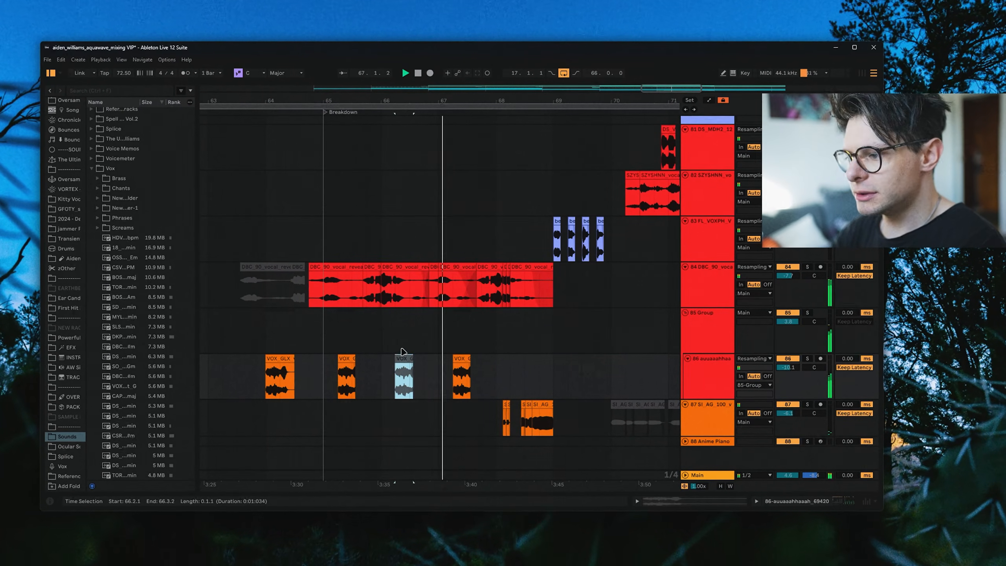
pyautogui.click(410, 331)
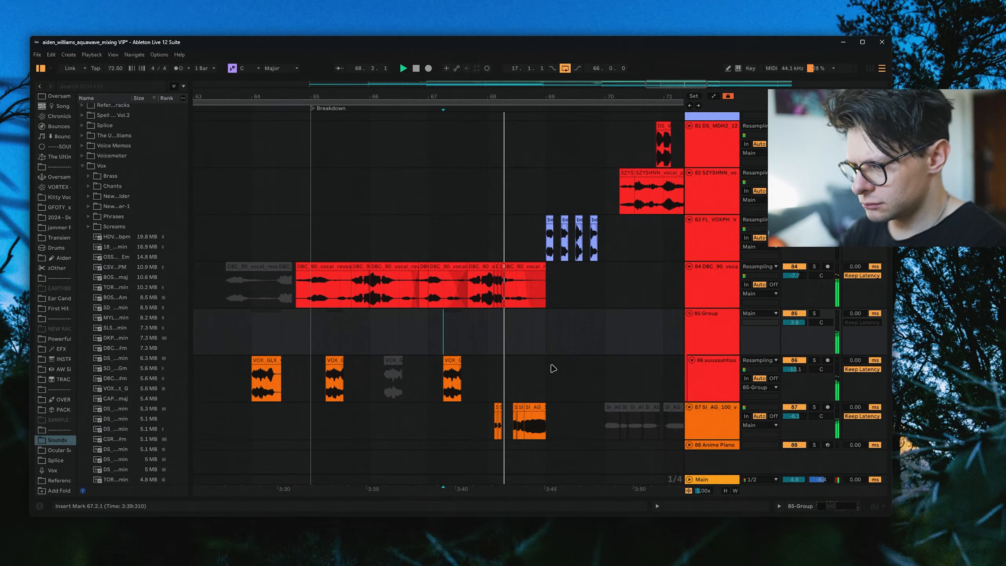
# Collapse all tracks and expand vocal tracks 80 to 85 at a compact height.
pyautogui.keyDown('alt'); pyautogui.click(691, 409); pyautogui.keyUp('alt')
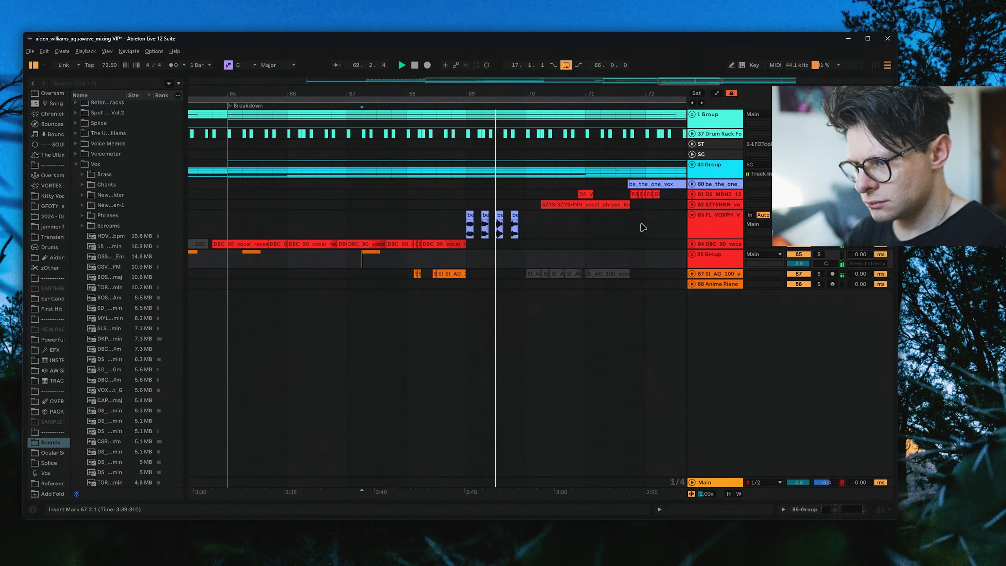
pyautogui.click(692, 215)
pyautogui.click(707, 184)
pyautogui.click(706, 194)
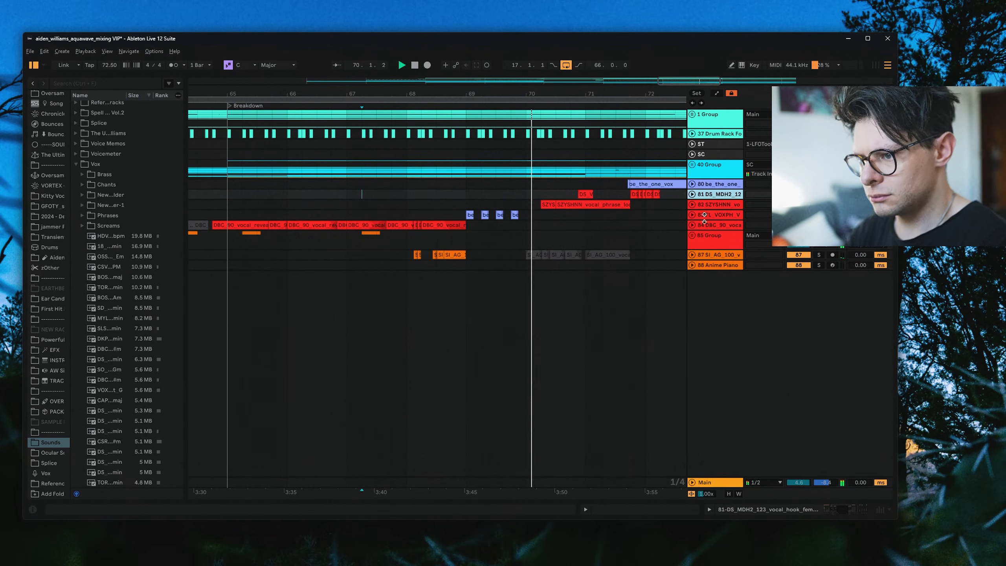
pyautogui.keyDown('shift'); pyautogui.click(706, 242); pyautogui.keyUp('shift')
pyautogui.press('u')
pyautogui.scroll(2, 634, 253)
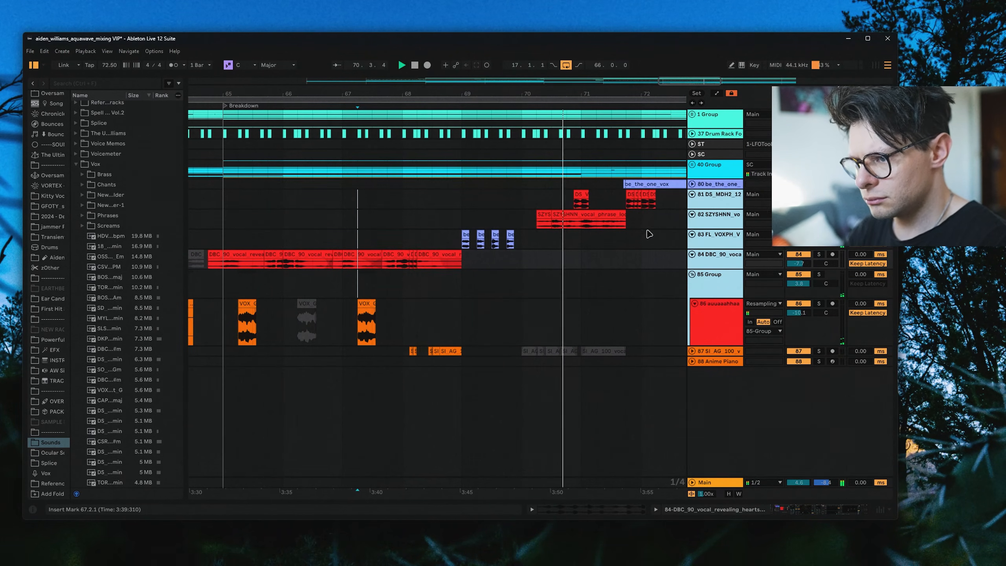
pyautogui.scroll(2, 655, 184)
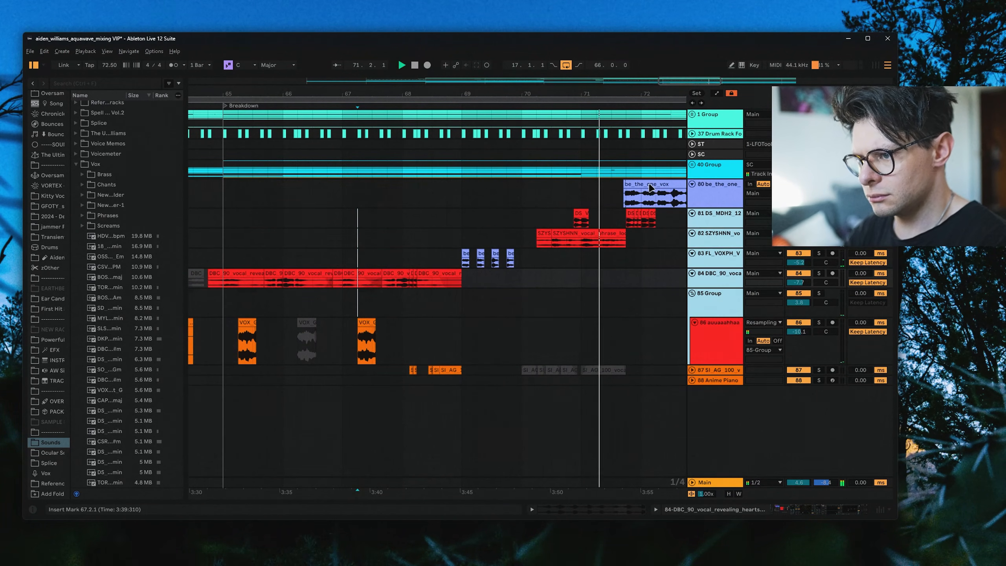
pyautogui.scroll(-1, 652, 189)
pyautogui.scroll(-3, 601, 185)
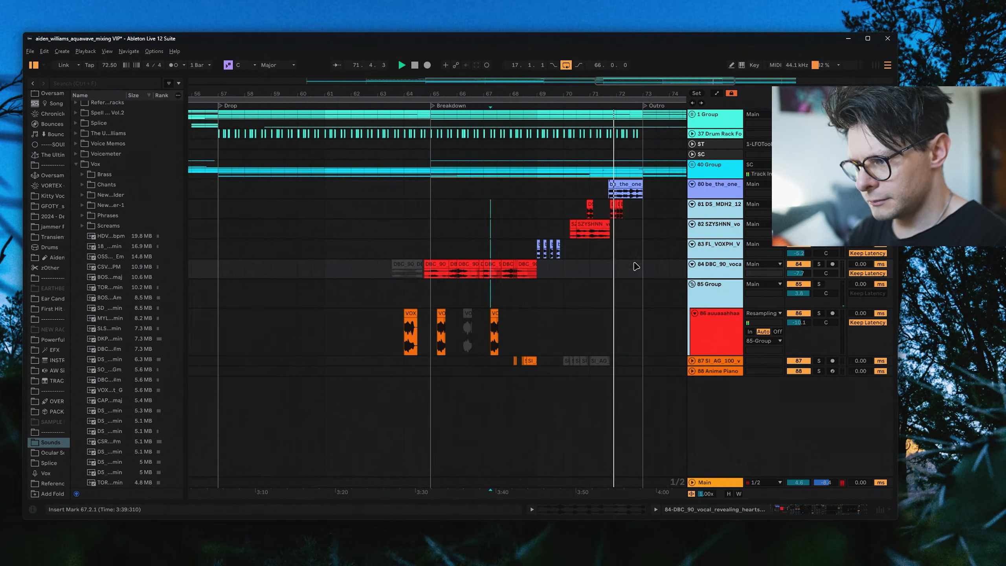
# Hide the browser and play through the arrangement from bar 55 into the Outro to review the whole track.
pyautogui.click(622, 301)
pyautogui.scroll(-2, 593, 340)
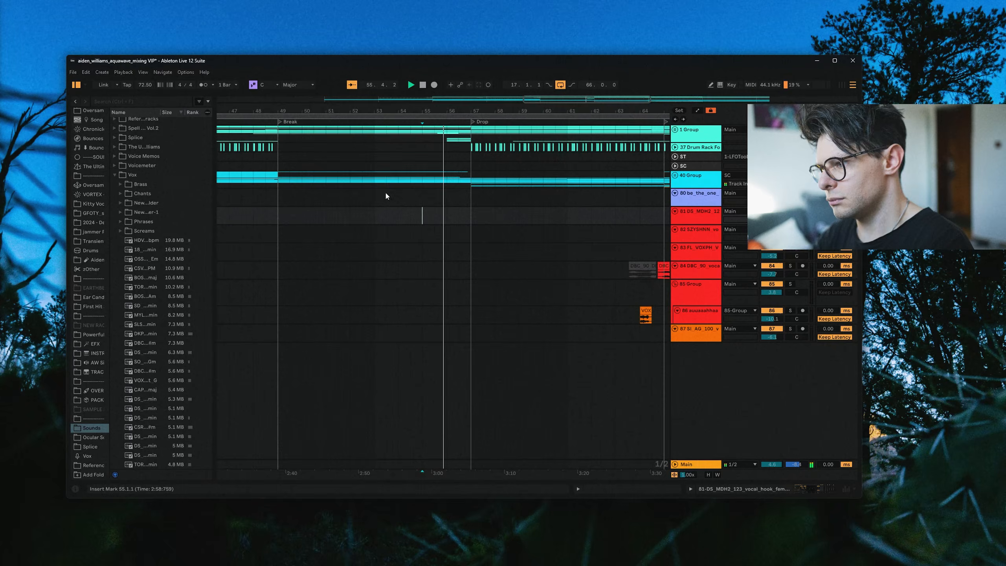
pyautogui.scroll(3, 557, 220)
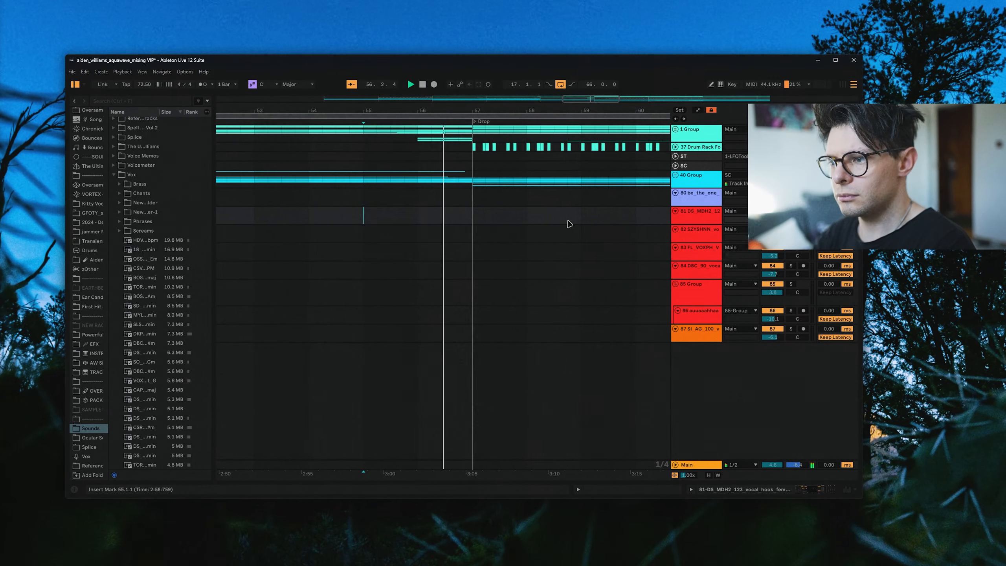
pyautogui.click(74, 84)
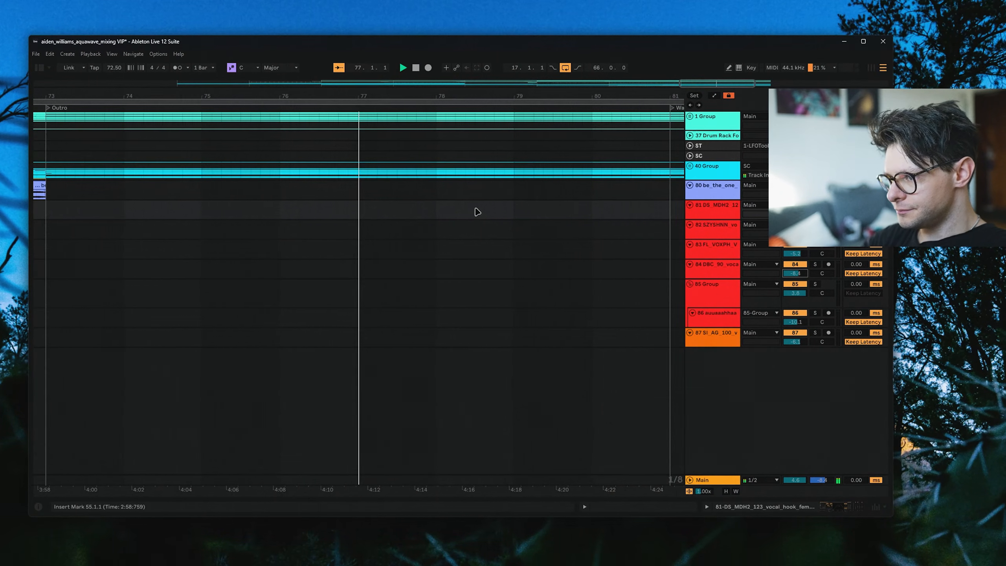
pyautogui.scroll(-5, 477, 211)
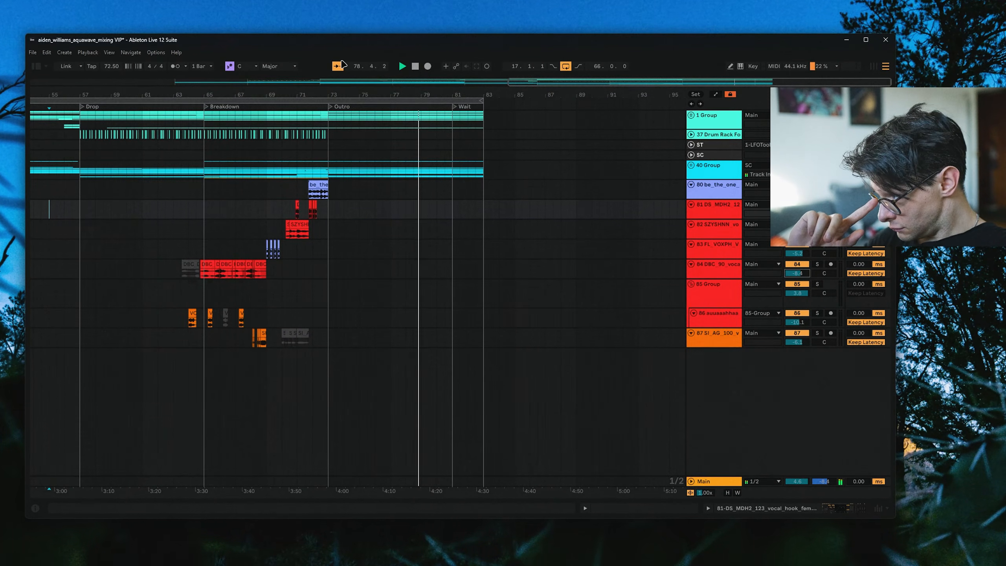
pyautogui.scroll(5, 482, 164)
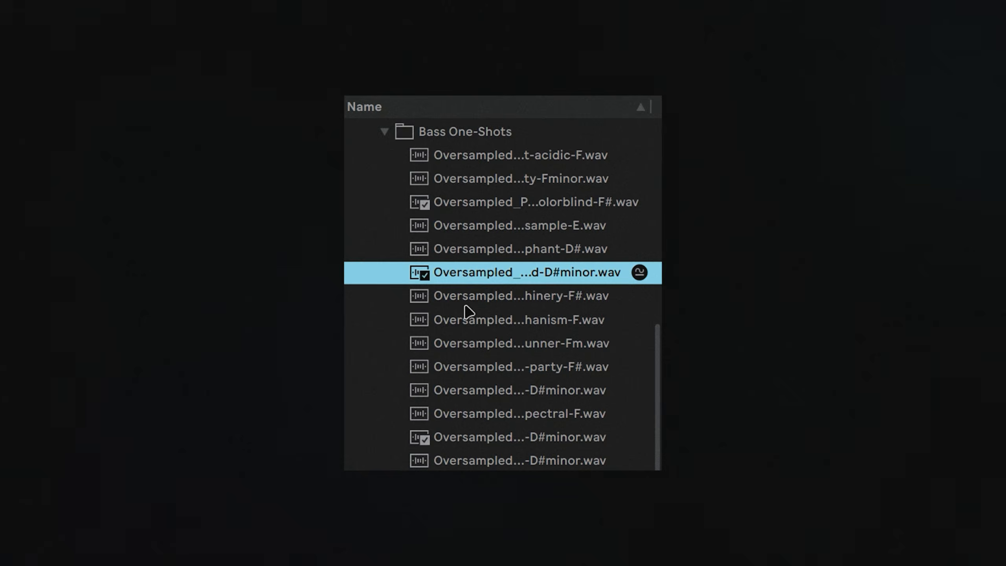
# Audition samples in the Bass One-Shots folder and try the colorblind-F# one-shot and the one below it on the timeline.
pyautogui.click(461, 329)
pyautogui.click(495, 393)
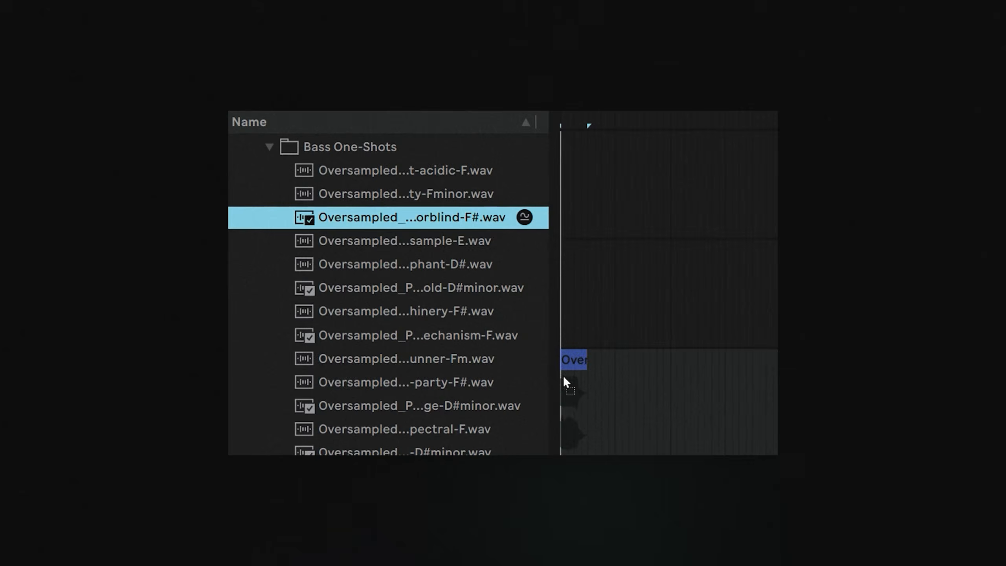
pyautogui.press('Down')
pyautogui.press('Down')
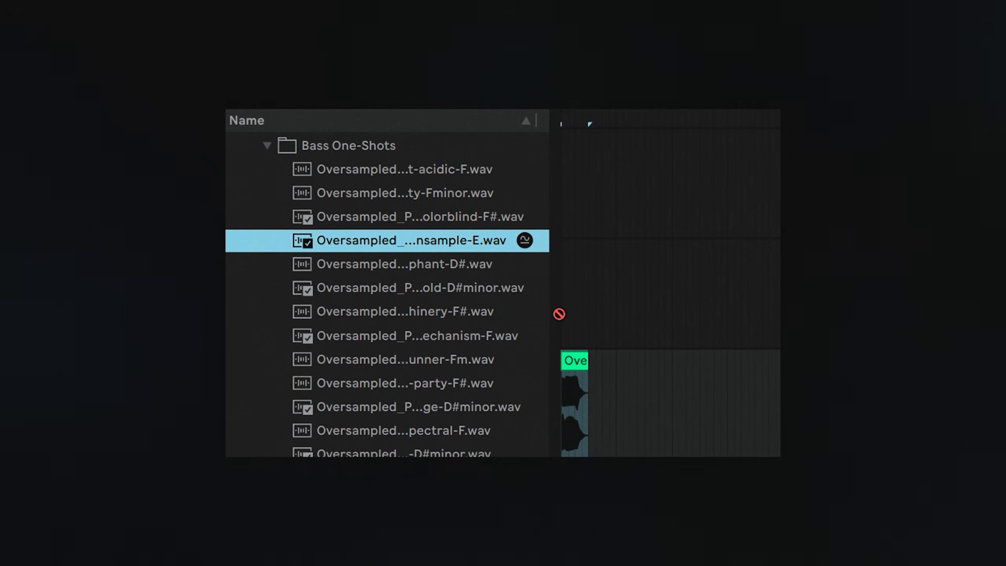